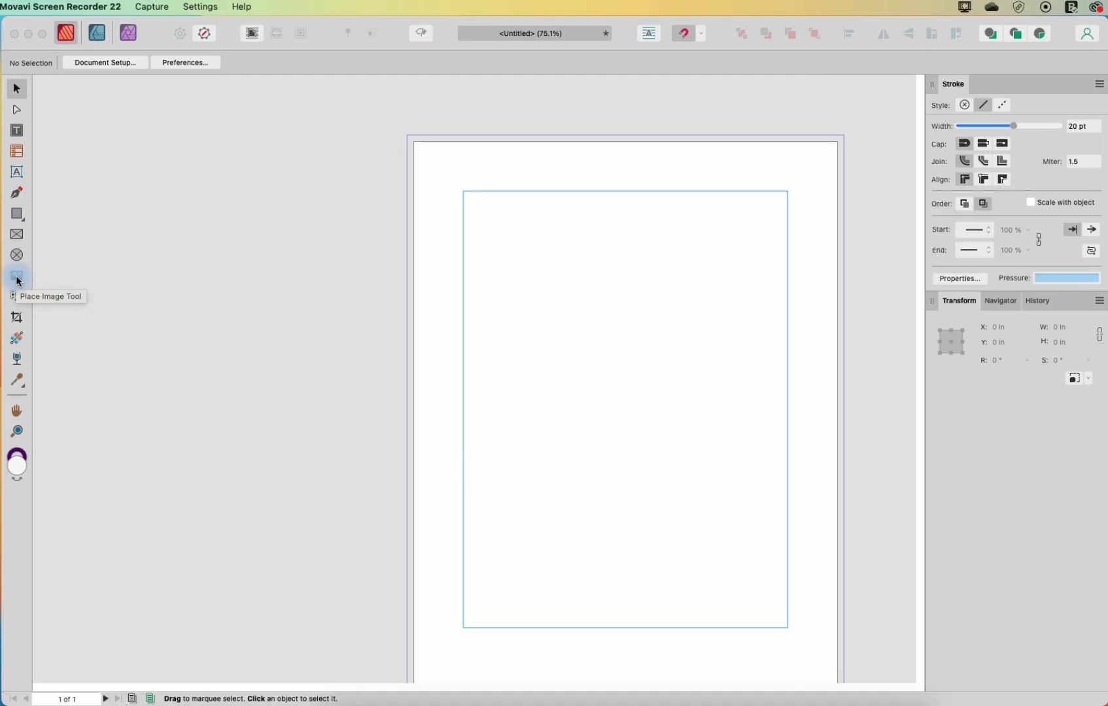
- Draw a rectangular picture frame near the page's top-left and set its stroke to none
{"action": "left_click", "coordinate": [17, 234]}
{"action": "left_click_drag", "start_coordinate": [472, 209], "coordinate": [611, 313]}
{"action": "left_click", "coordinate": [355, 62]}
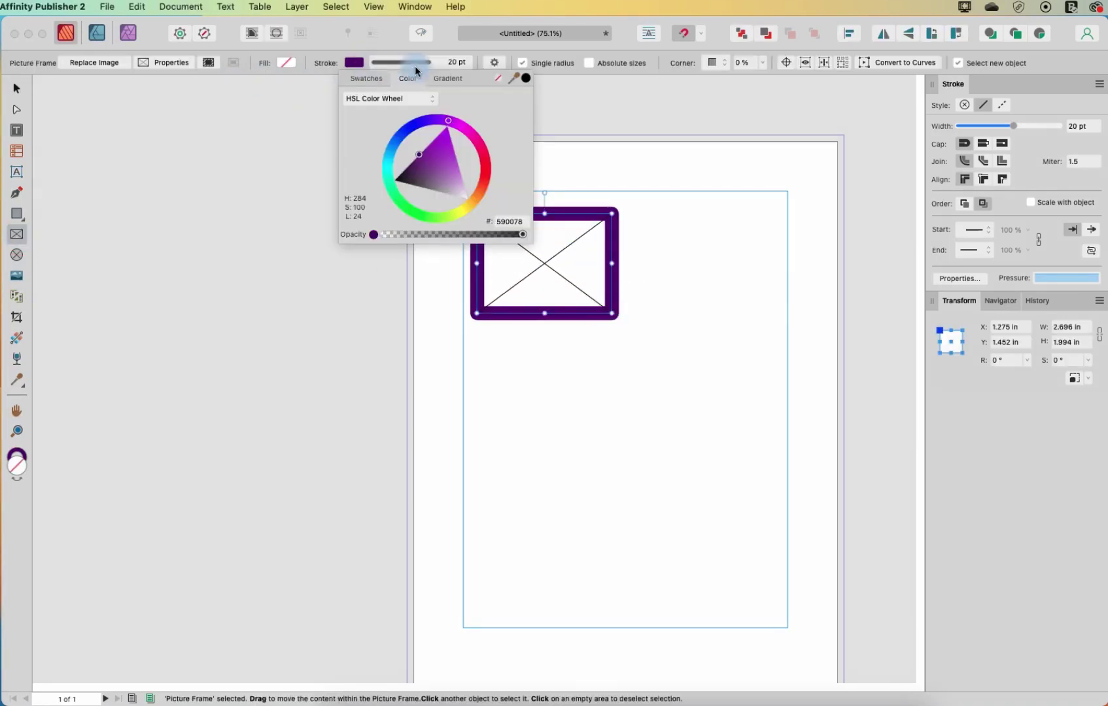
{"action": "left_click", "coordinate": [497, 77]}
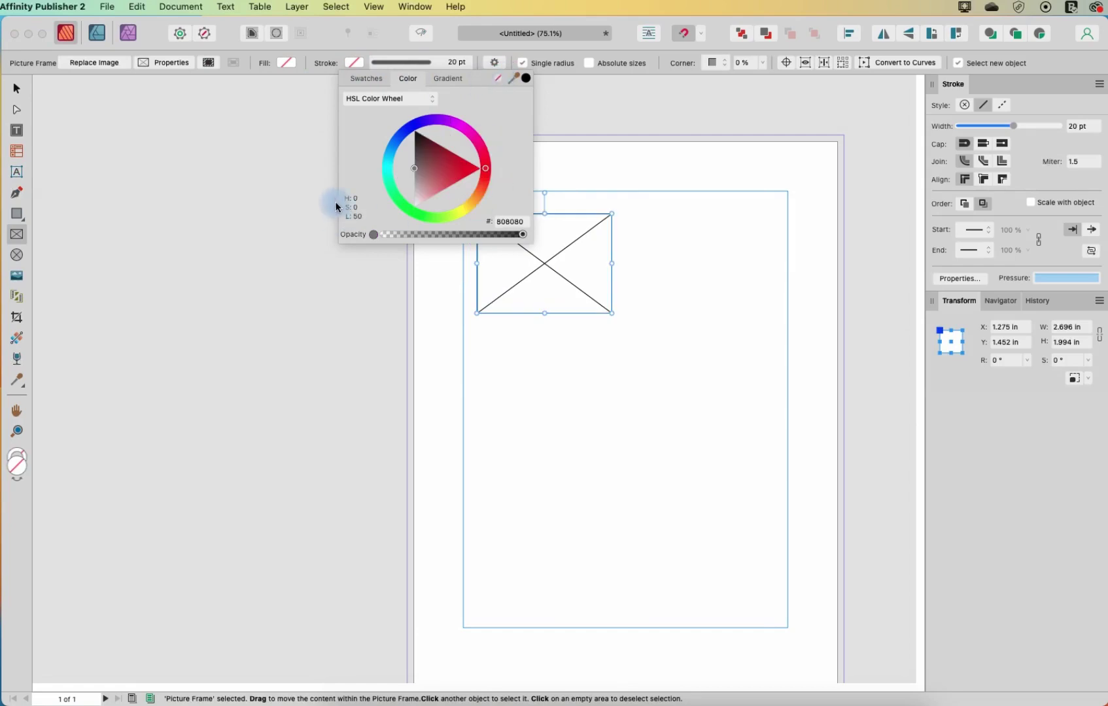
- Fill the frame with the lushill landscape PNG from Downloads, then deselect it
{"action": "left_click", "coordinate": [94, 64]}
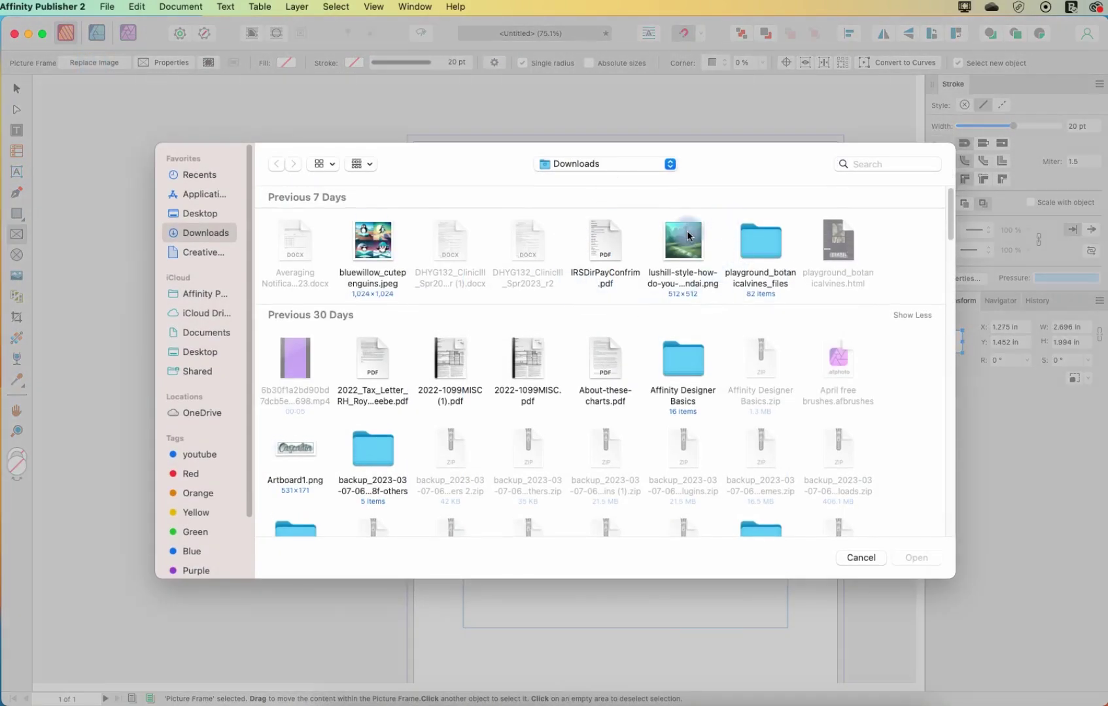
{"action": "left_click", "coordinate": [685, 237]}
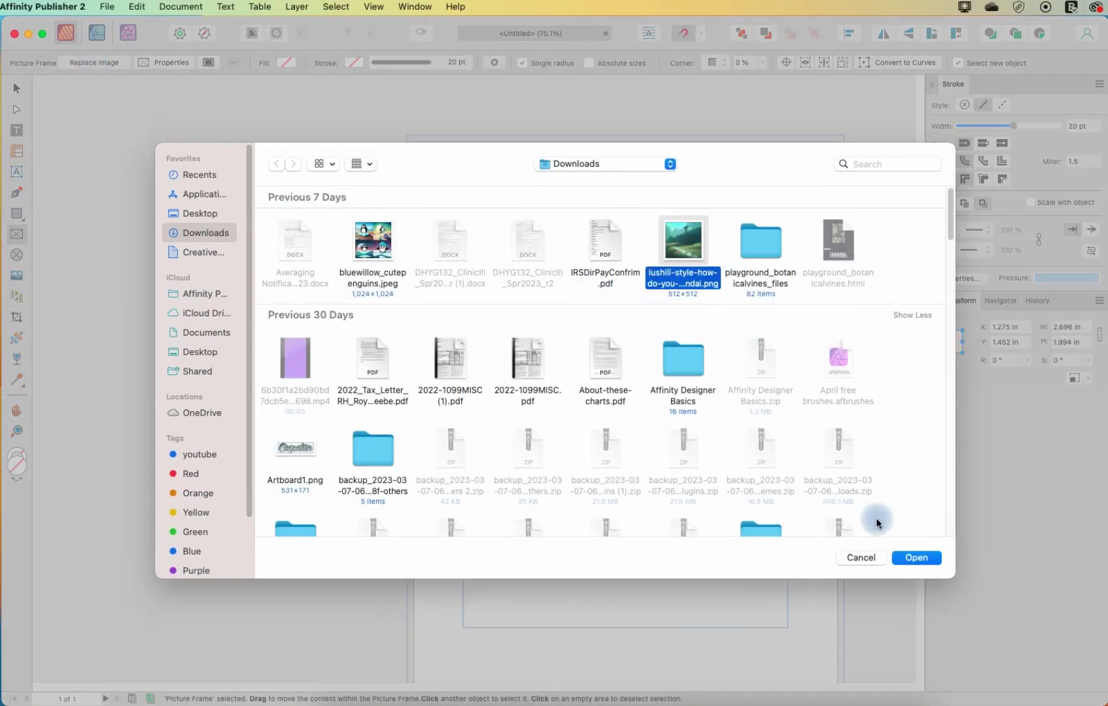
{"action": "left_click", "coordinate": [917, 557]}
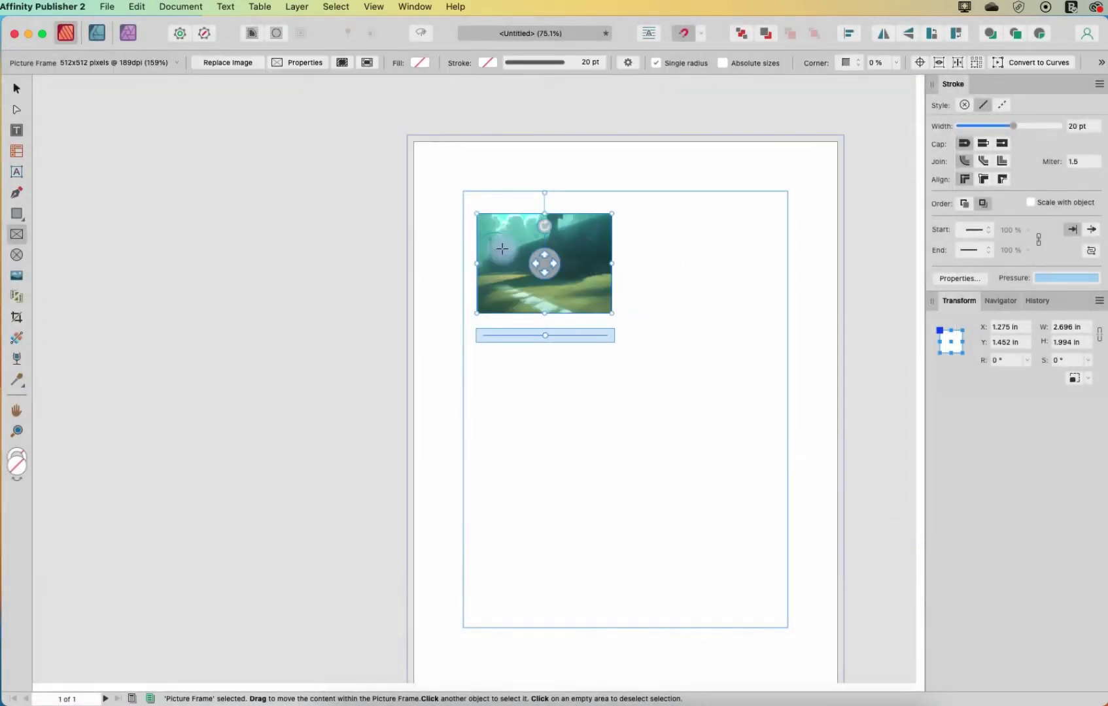
{"action": "mouse_move", "coordinate": [546, 255]}
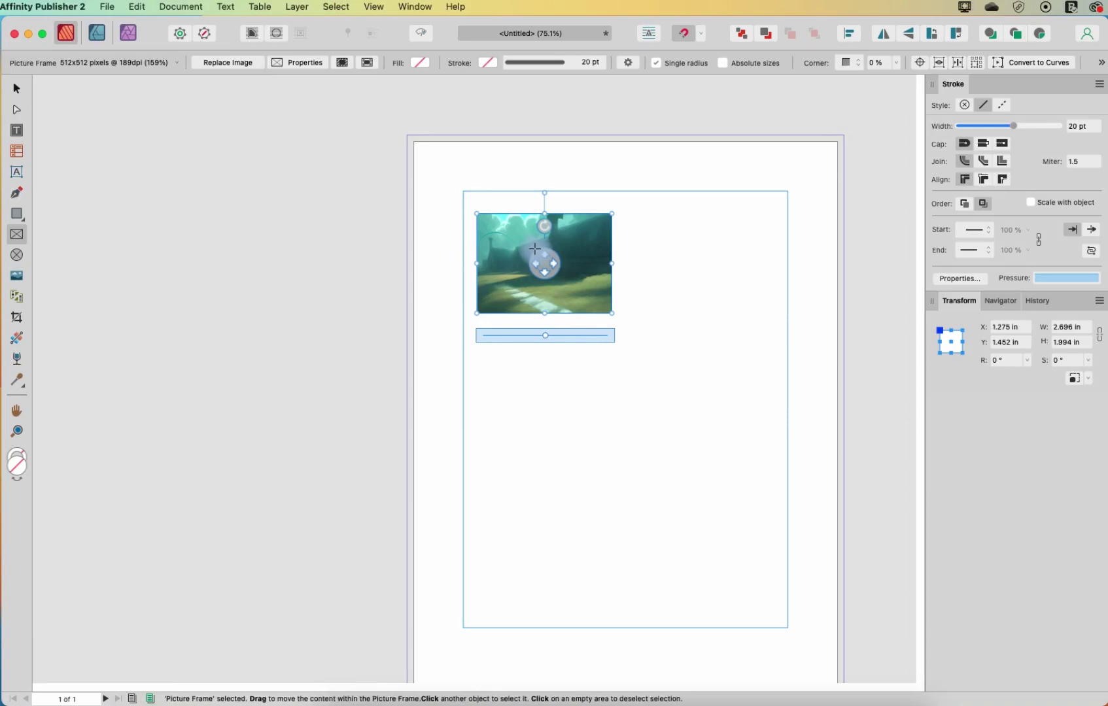
{"action": "left_click", "coordinate": [197, 245]}
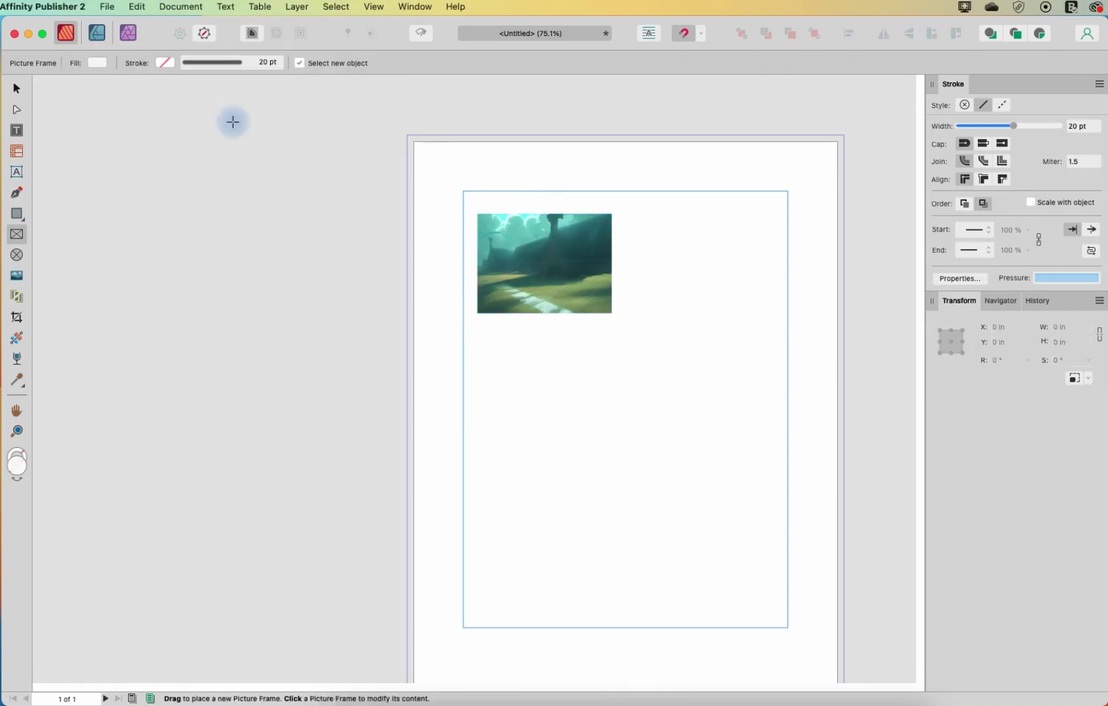
- Place another copy of the lushill PNG at its default 1.707 in size, right of the first, level with its top
{"action": "left_click", "coordinate": [106, 6]}
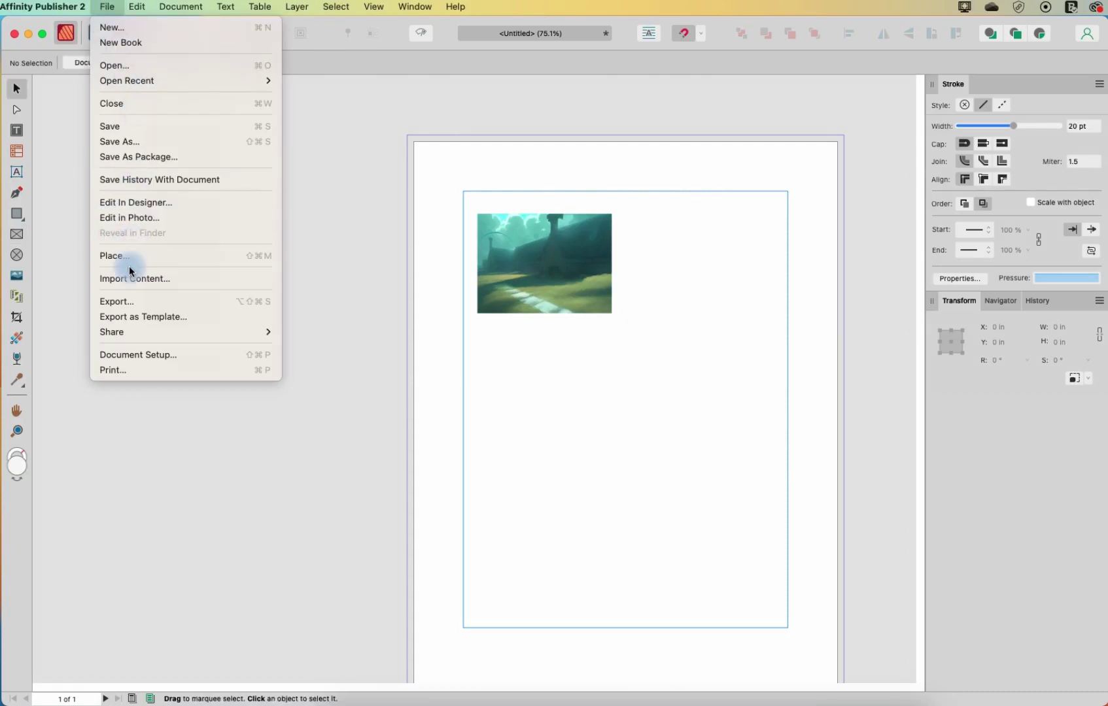
{"action": "key", "text": "Escape"}
{"action": "key", "text": "v"}
{"action": "key", "text": "super+shift+h"}
{"action": "left_click", "coordinate": [706, 296]}
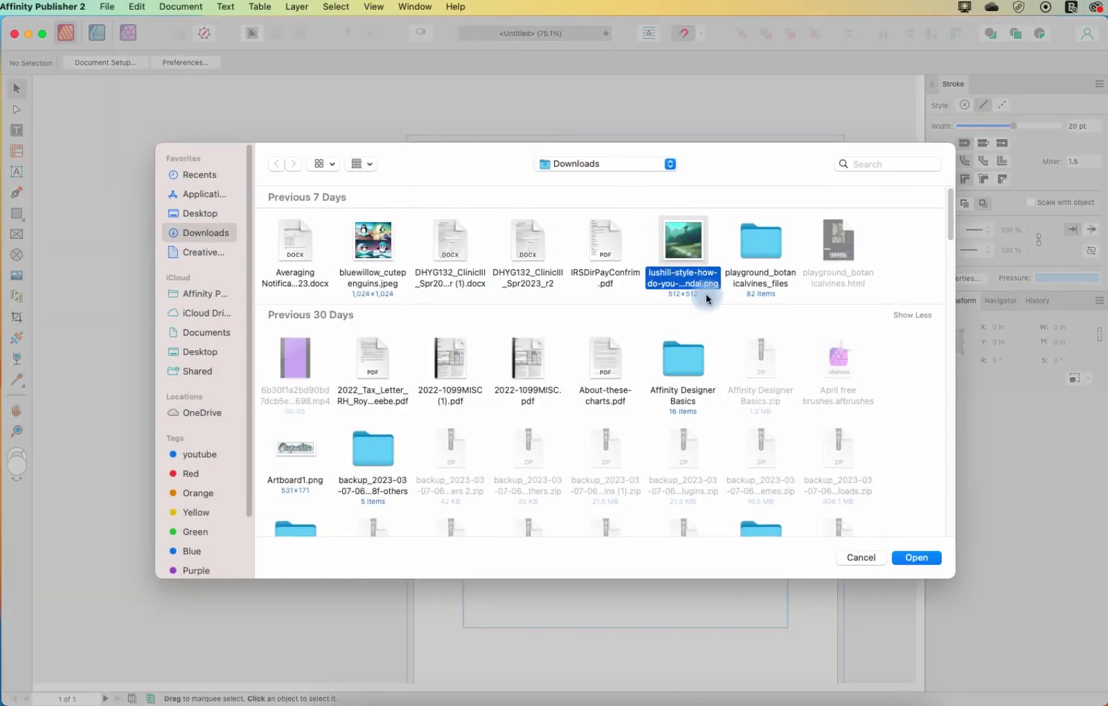
{"action": "left_click", "coordinate": [916, 558]}
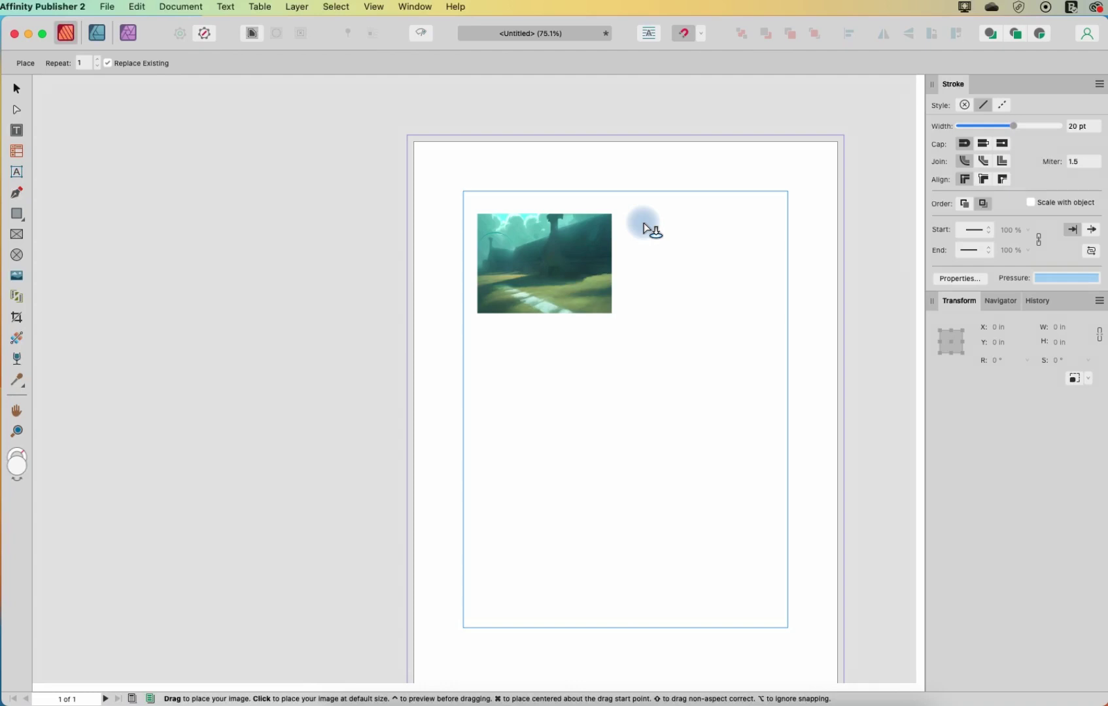
{"action": "left_click", "coordinate": [643, 226]}
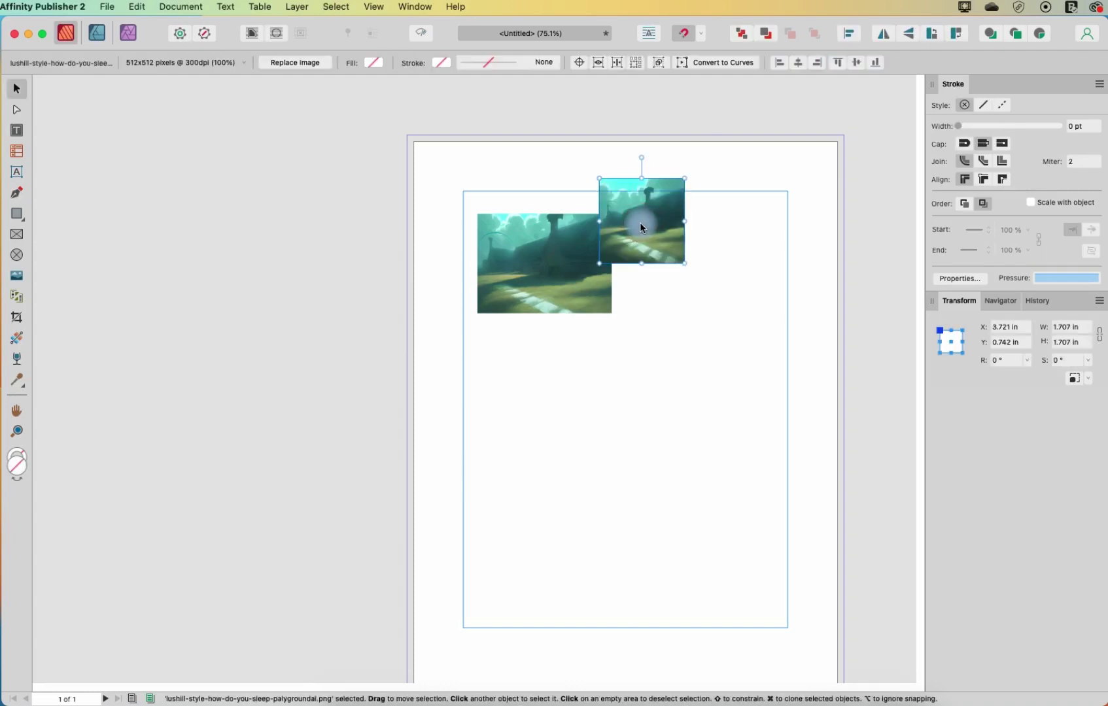
{"action": "left_click_drag", "start_coordinate": [654, 239], "coordinate": [686, 254]}
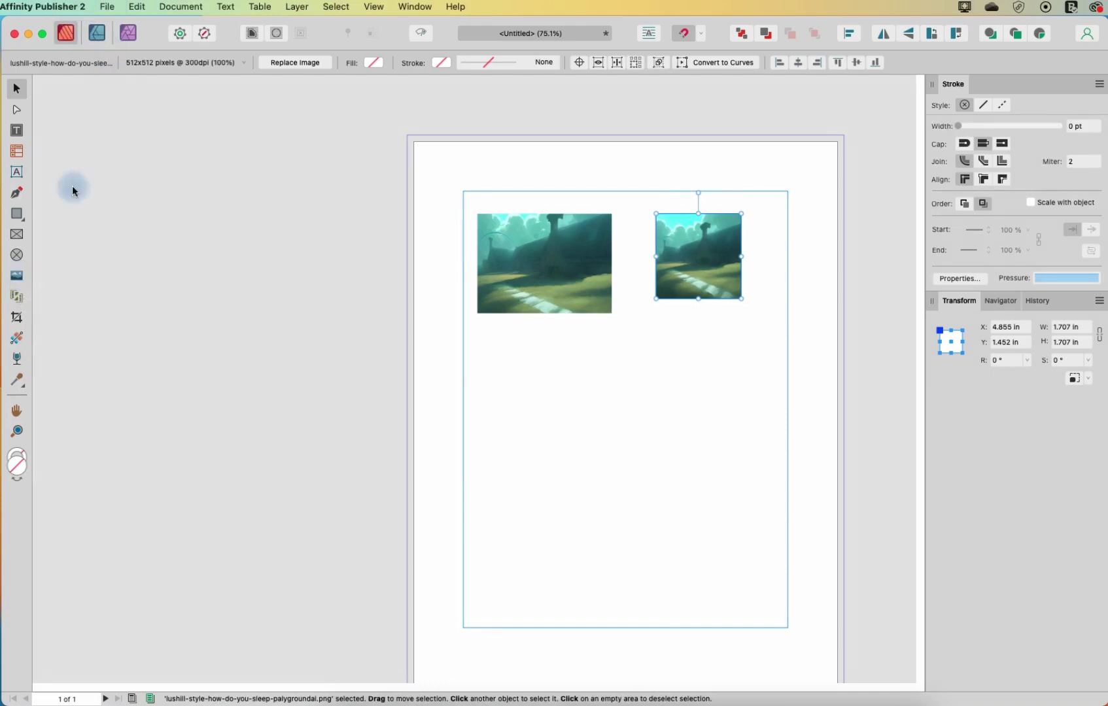
- Place a third copy of the lushill PNG below the first and enlarge it by its corner
{"action": "left_click", "coordinate": [16, 278]}
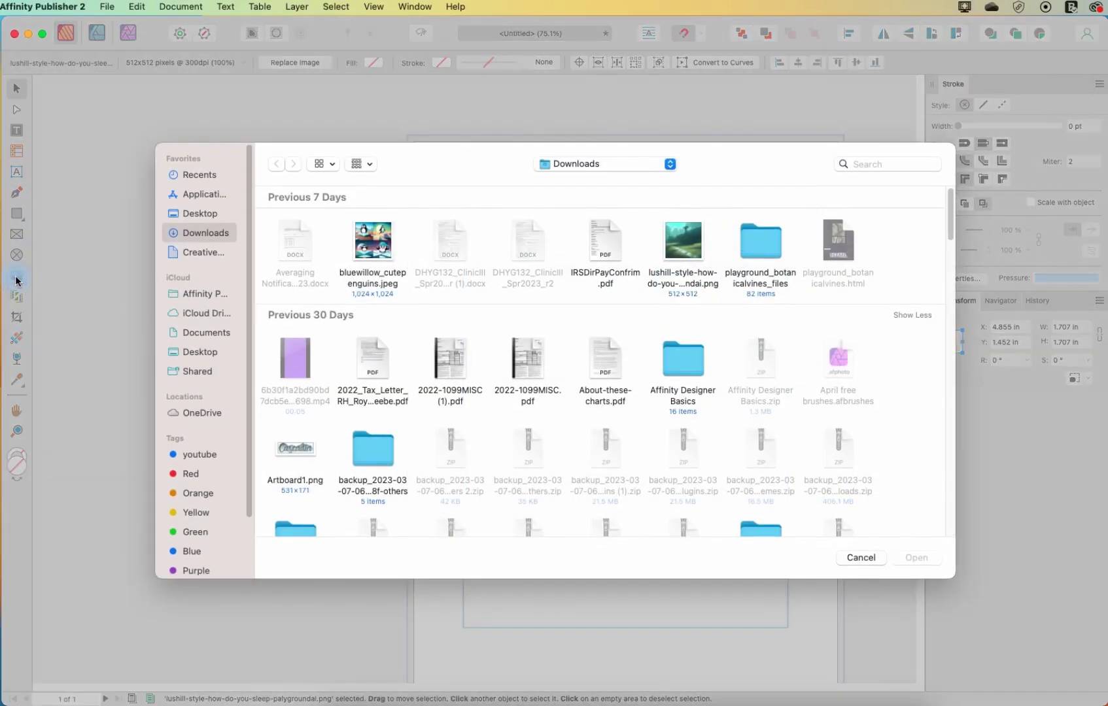
{"action": "left_click", "coordinate": [660, 237]}
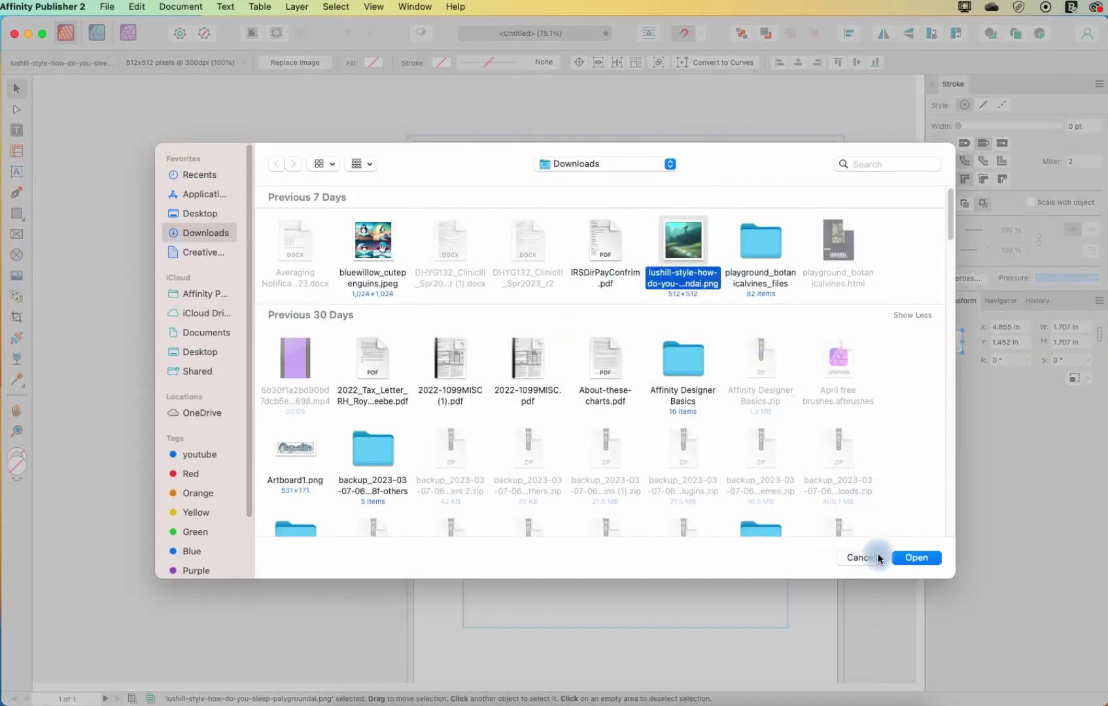
{"action": "left_click", "coordinate": [919, 559]}
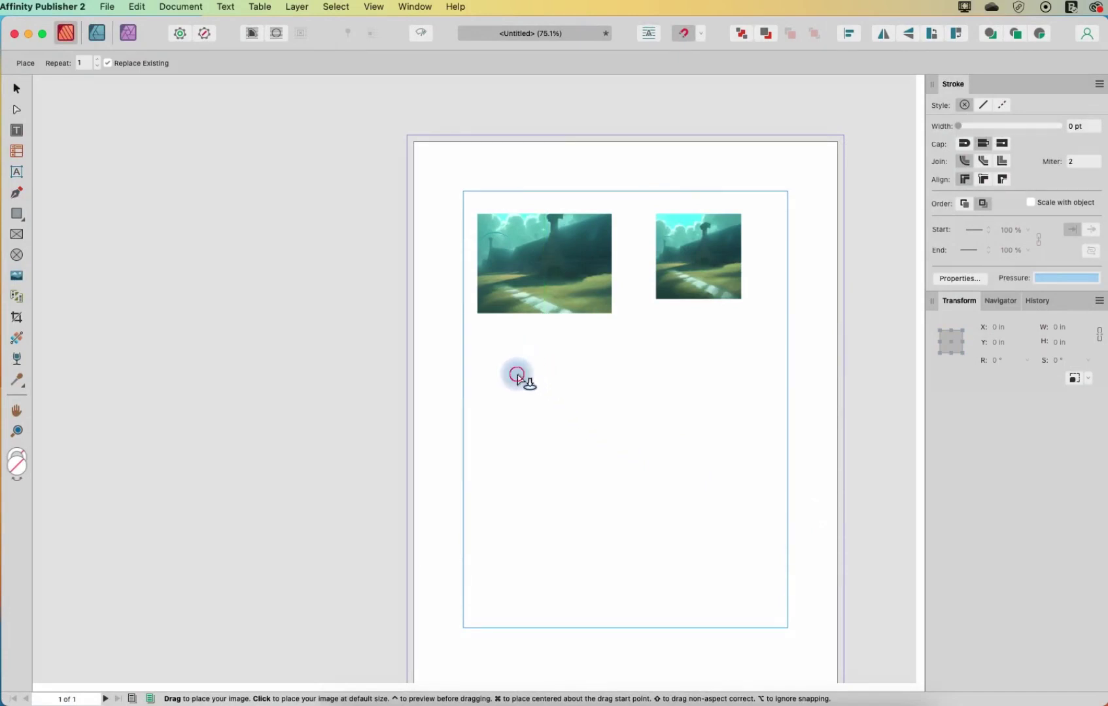
{"action": "left_click", "coordinate": [517, 375]}
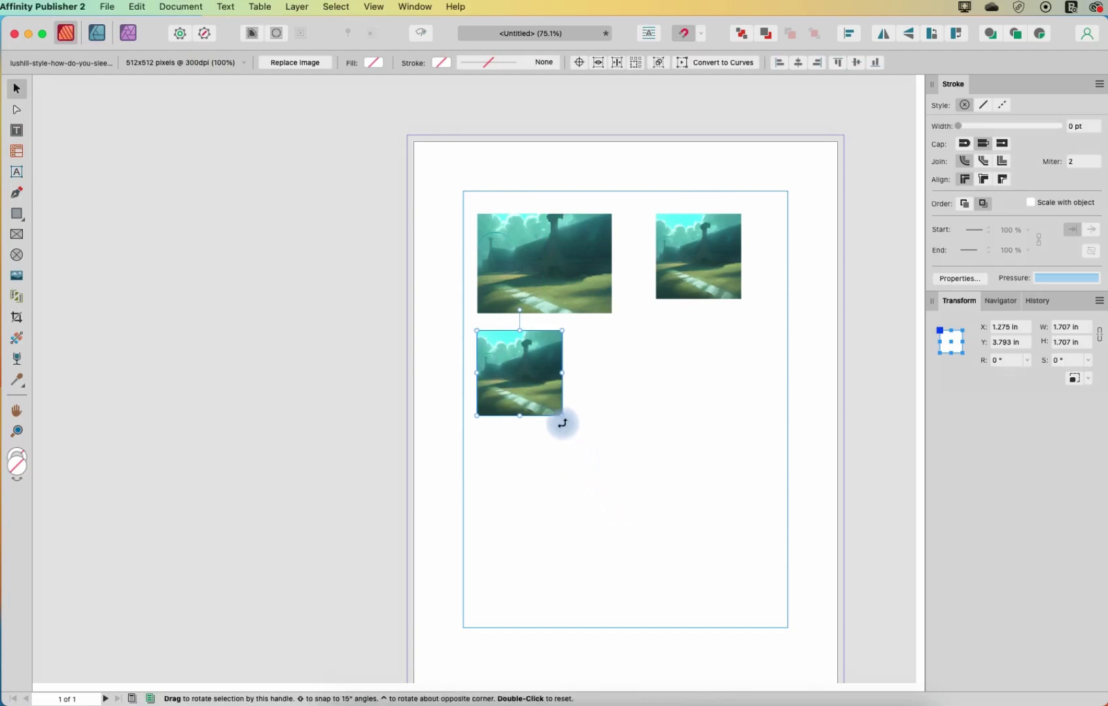
{"action": "left_click_drag", "start_coordinate": [563, 416], "coordinate": [764, 578]}
- Delete the two smaller images and move the enlarged one to the top centre of the page
{"action": "left_click", "coordinate": [523, 258]}
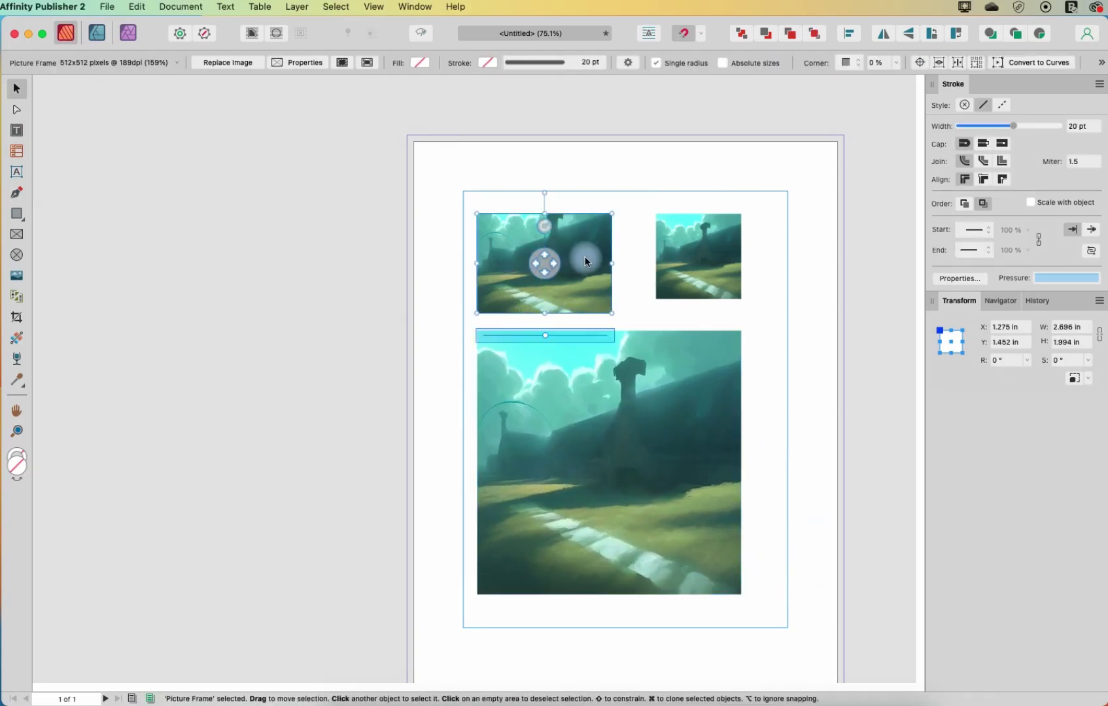
{"action": "key", "text": "BackSpace"}
{"action": "left_click", "coordinate": [721, 257]}
{"action": "key", "text": "BackSpace"}
{"action": "left_click_drag", "start_coordinate": [624, 421], "coordinate": [623, 327]}
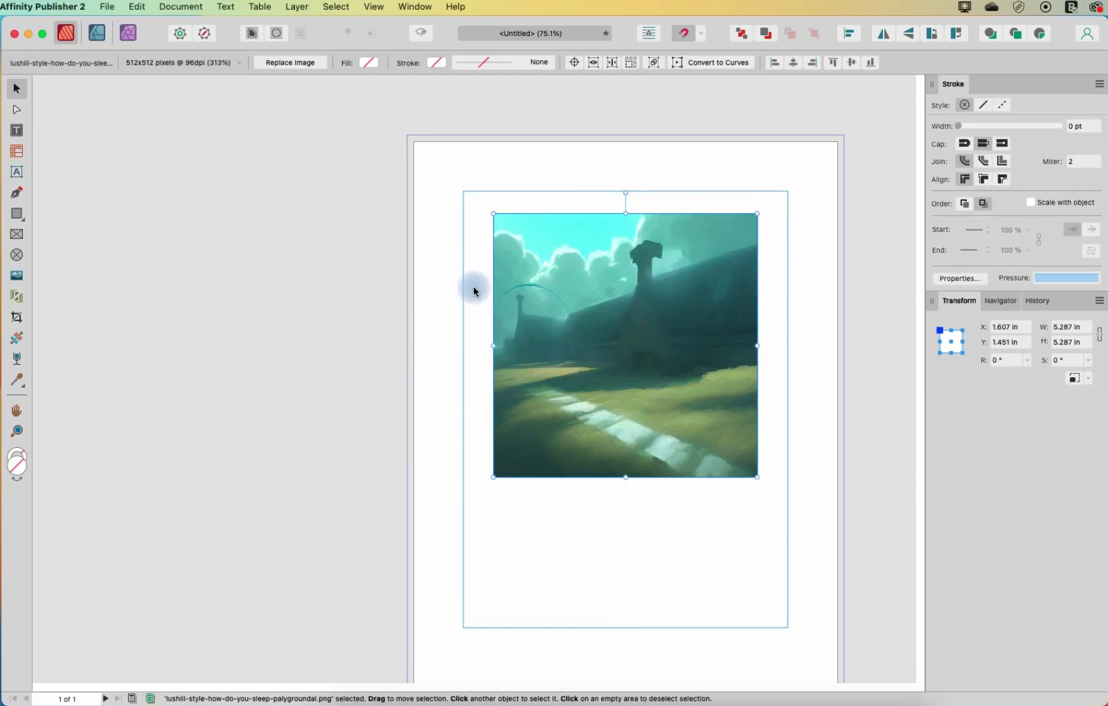
{"action": "left_click", "coordinate": [17, 234]}
- Adjust the image's DPI setting, then reset the image to its original size
{"action": "key", "text": "v"}
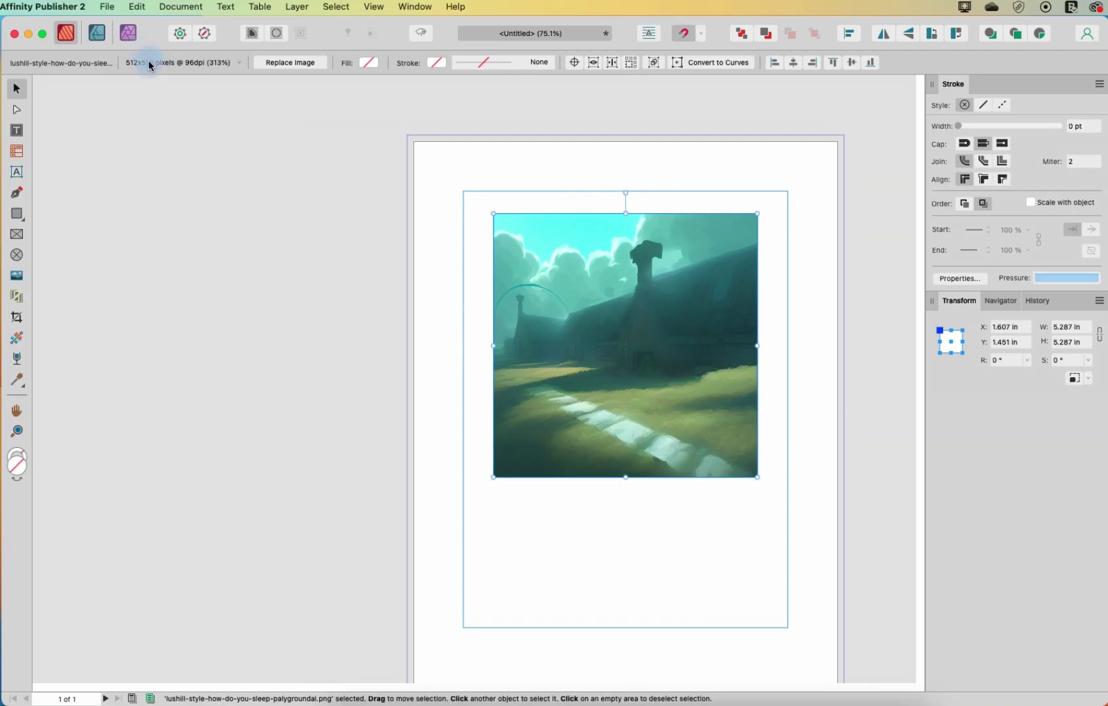
{"action": "left_click", "coordinate": [176, 63]}
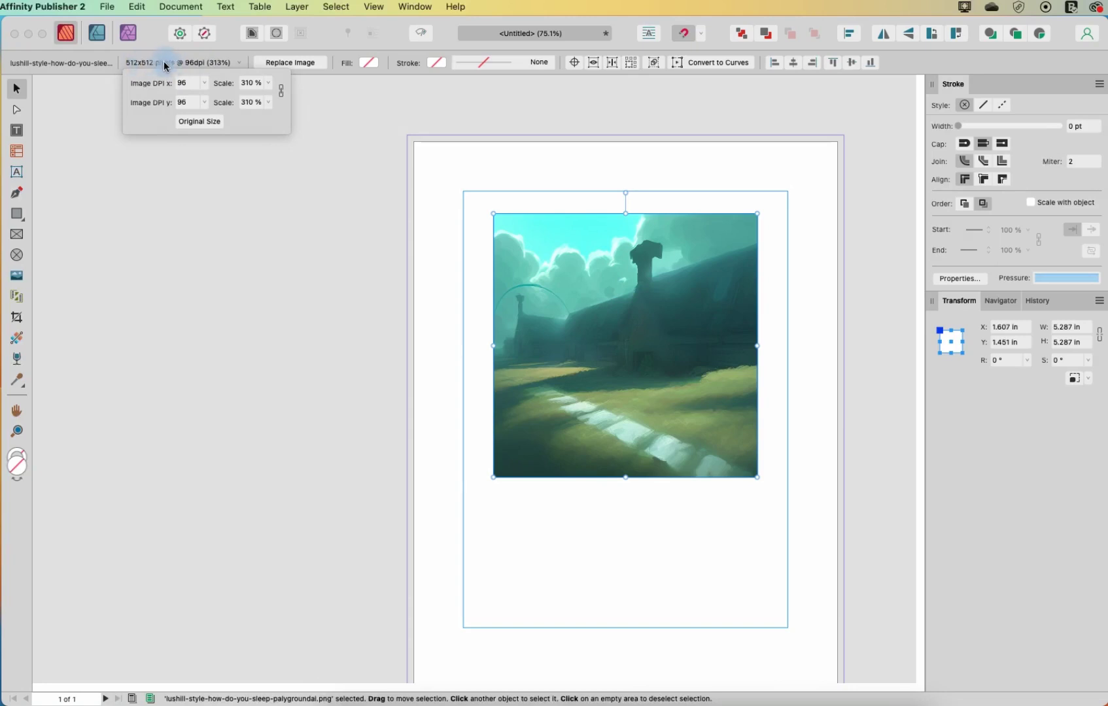
{"action": "left_click", "coordinate": [205, 83]}
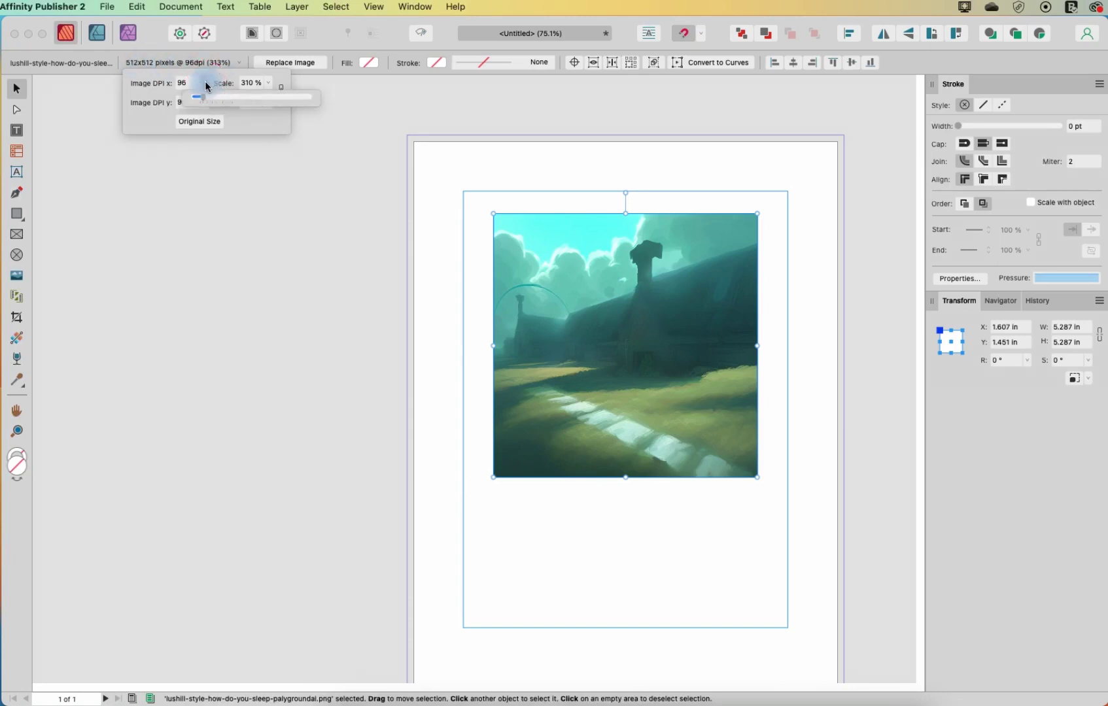
{"action": "mouse_move", "coordinate": [210, 100]}
{"action": "left_mouse_down"}
{"action": "mouse_move", "coordinate": [224, 105]}
{"action": "mouse_move", "coordinate": [206, 99]}
{"action": "left_mouse_up"}
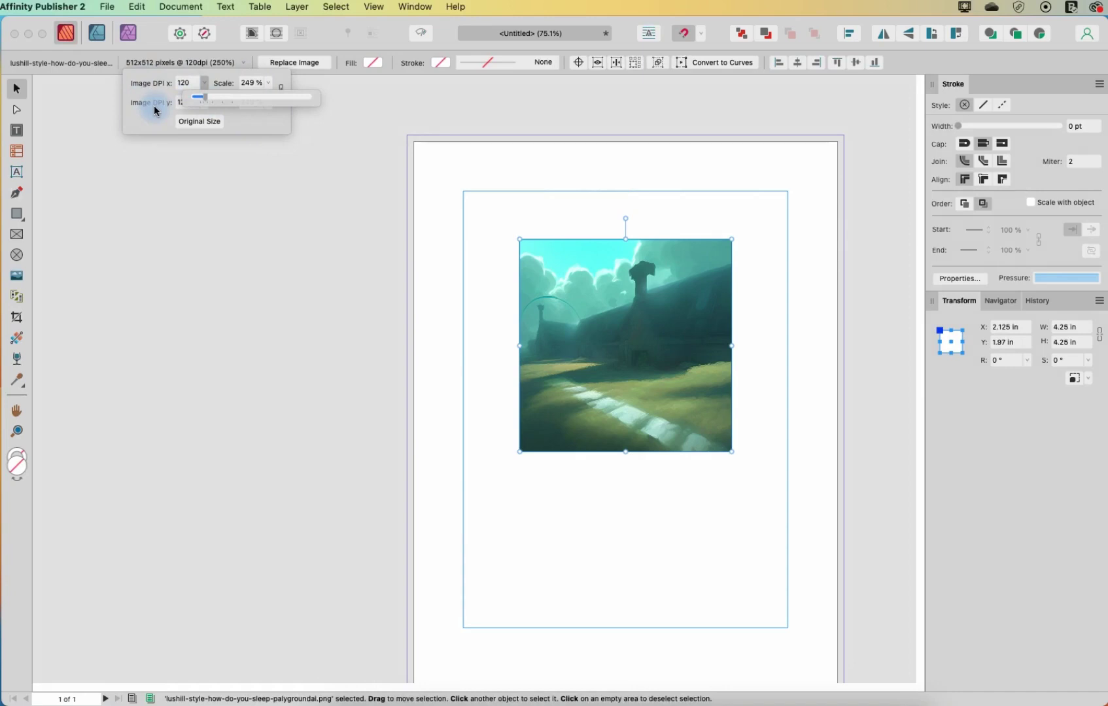
{"action": "left_click", "coordinate": [191, 122]}
{"action": "left_click", "coordinate": [189, 124]}
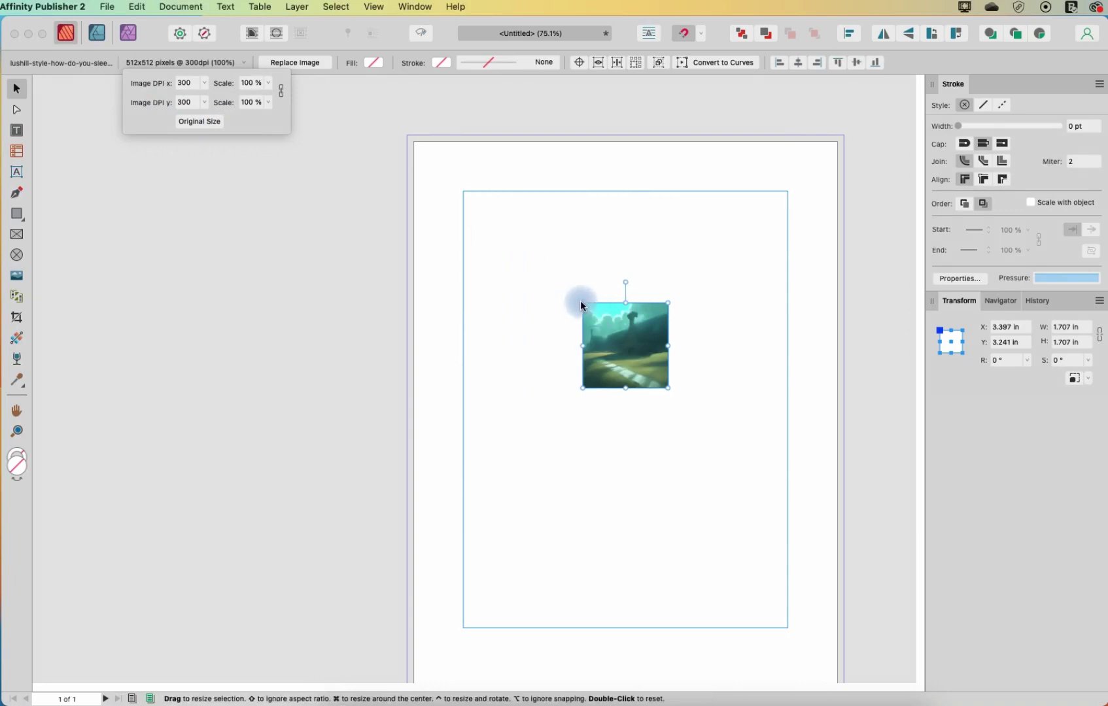
- Enlarge the image to 4.6 in square and move it left to X 1.354 in
{"action": "mouse_move", "coordinate": [582, 303]}
{"action": "left_mouse_down"}
{"action": "mouse_move", "coordinate": [498, 227]}
{"action": "mouse_move", "coordinate": [601, 297]}
{"action": "left_mouse_up"}
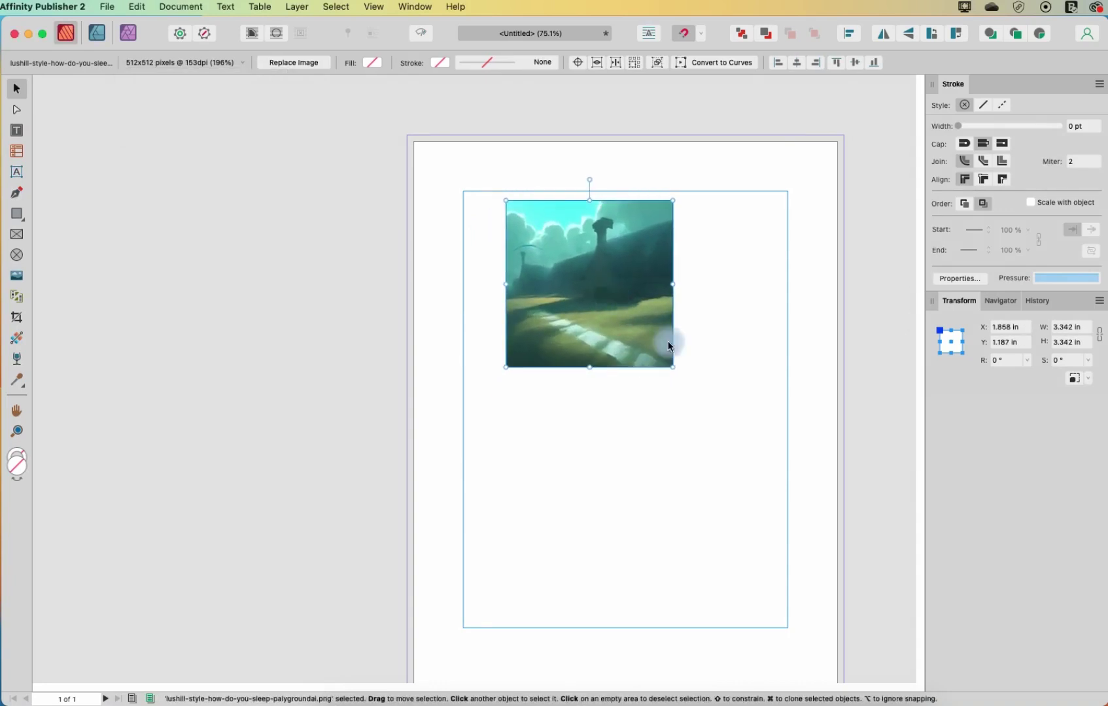
{"action": "left_click_drag", "start_coordinate": [671, 368], "coordinate": [752, 414]}
{"action": "left_click_drag", "start_coordinate": [652, 347], "coordinate": [627, 347]}
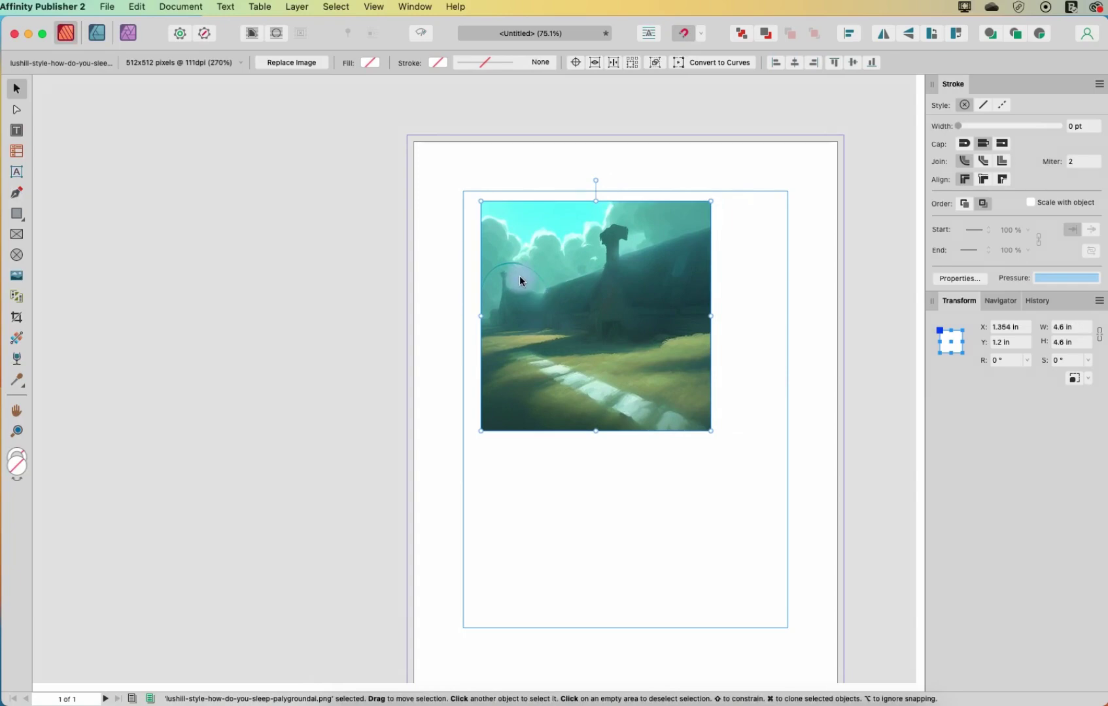
{"action": "left_click", "coordinate": [292, 63]}
{"action": "left_click", "coordinate": [384, 239]}
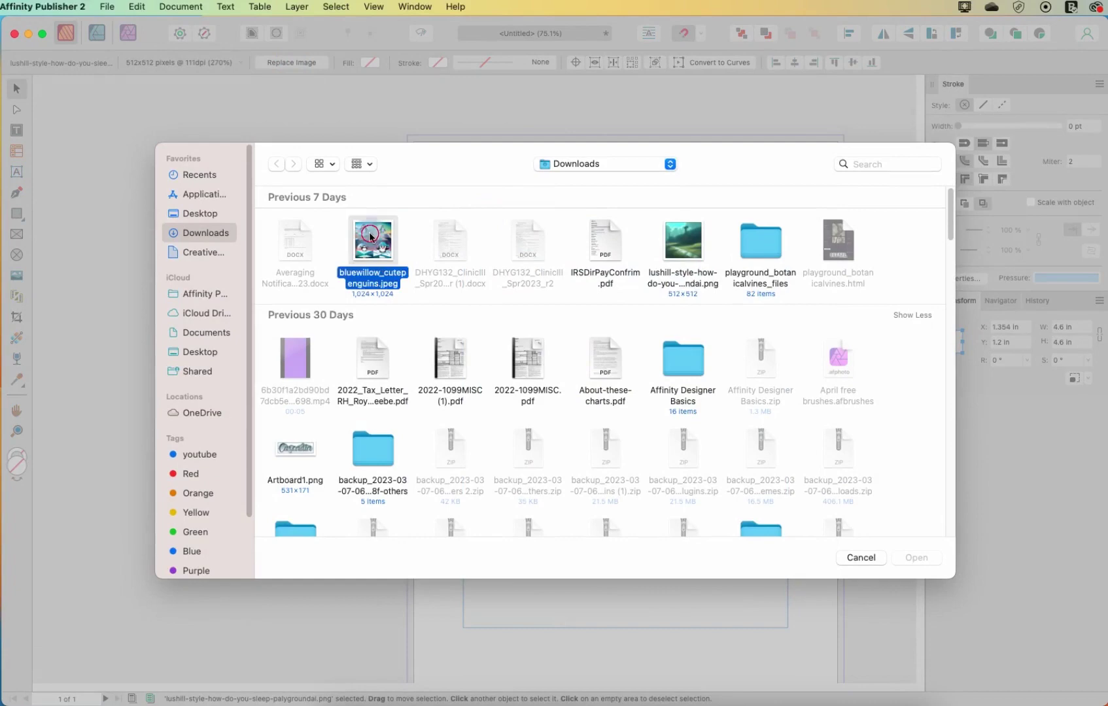
{"action": "left_click", "coordinate": [917, 557]}
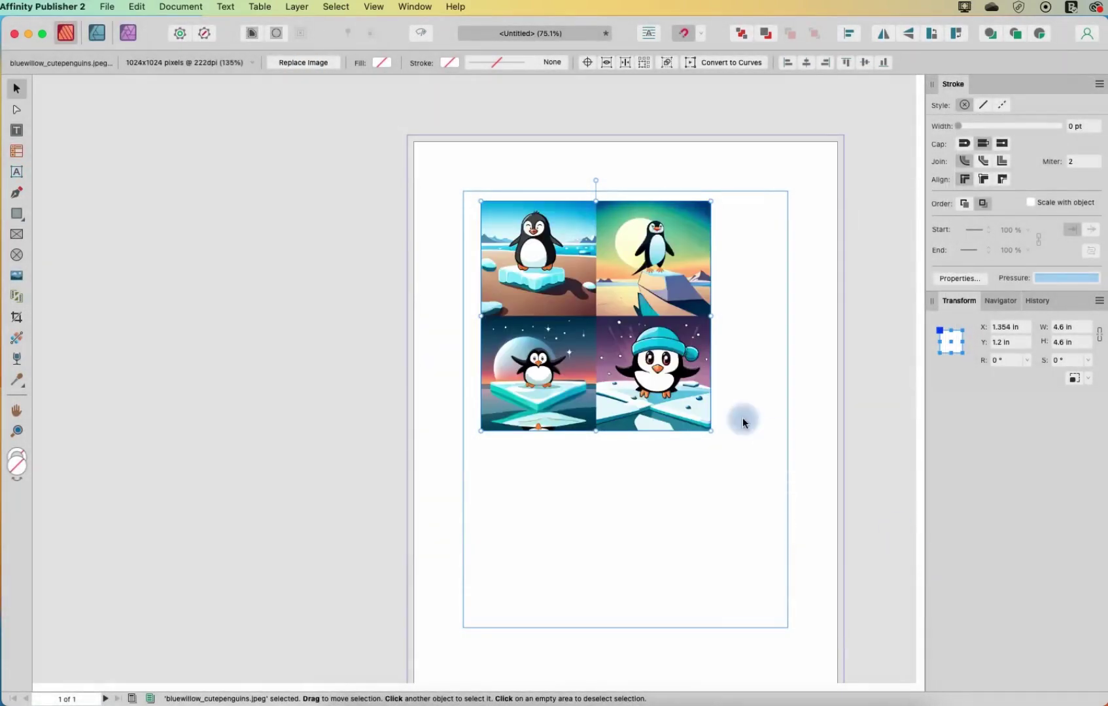
{"action": "left_click", "coordinate": [310, 72]}
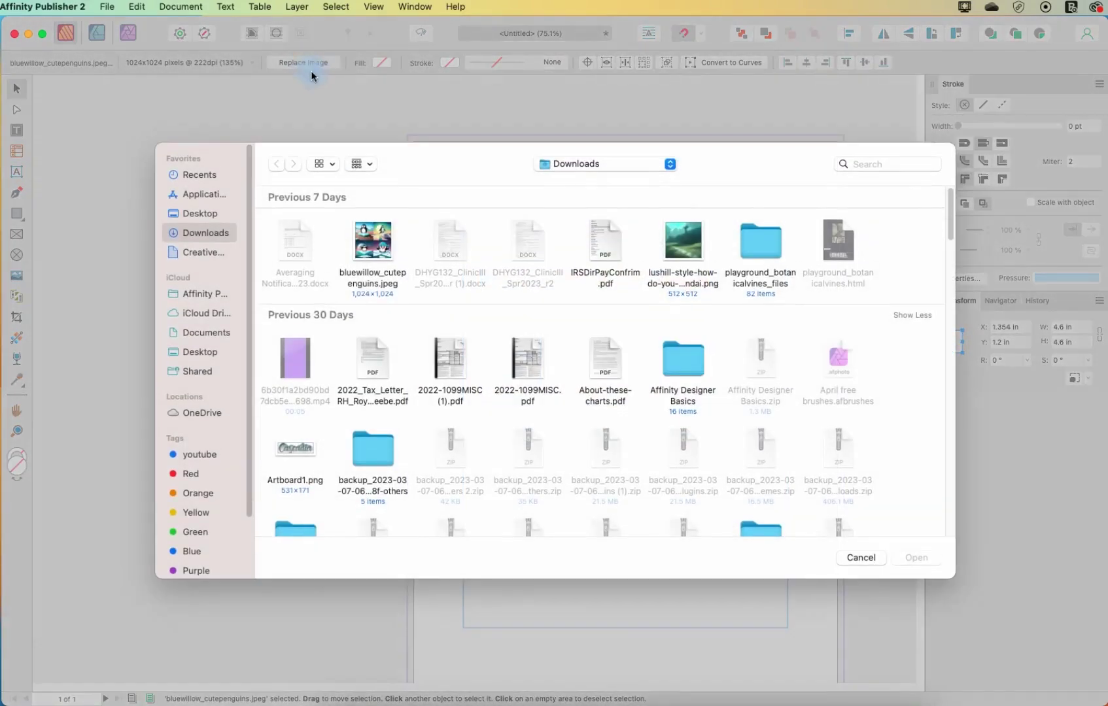
{"action": "left_click", "coordinate": [682, 248]}
{"action": "left_click", "coordinate": [915, 558]}
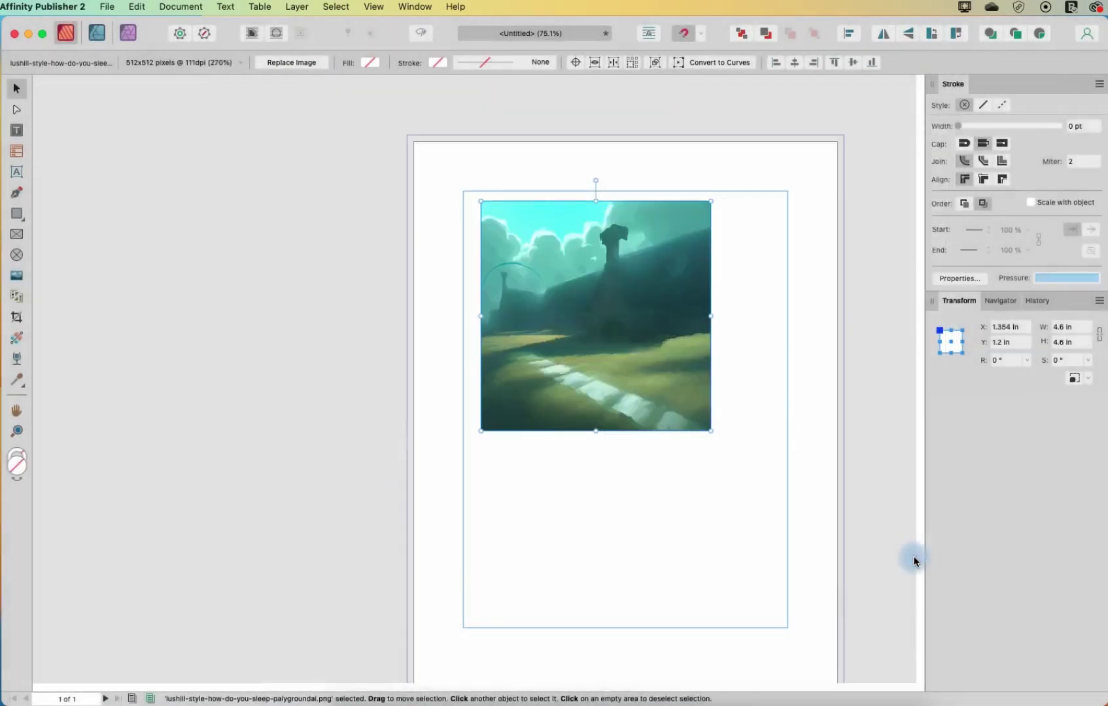
{"action": "key", "text": "f"}
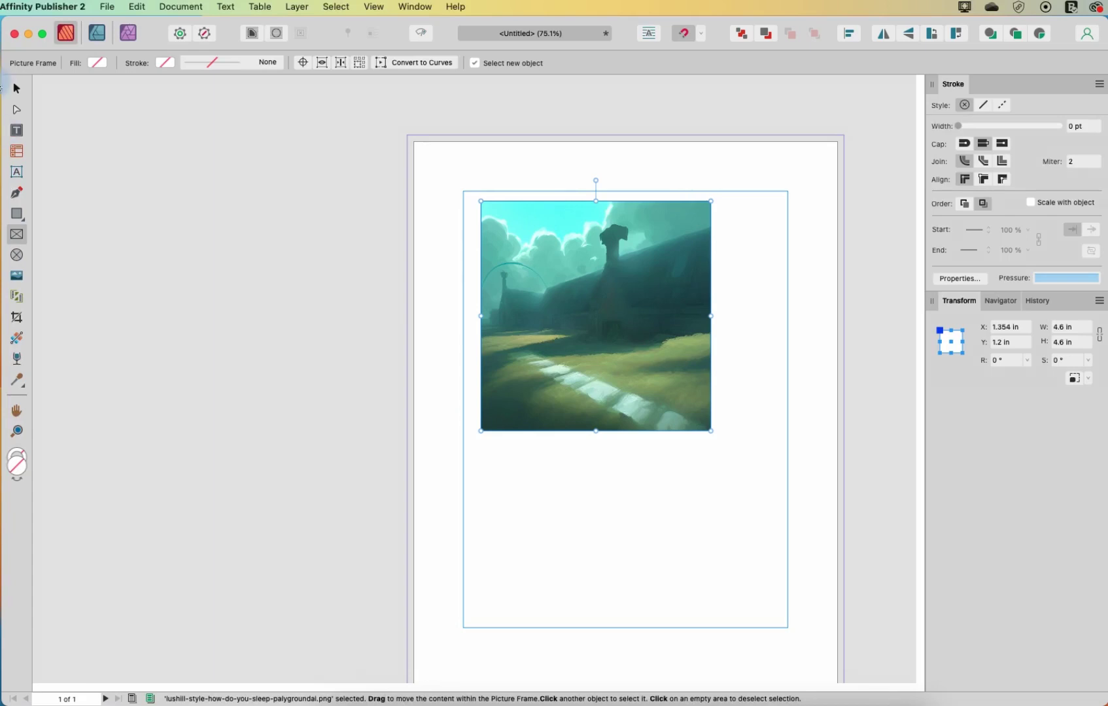
- Set the image's stroke colour to dark blue-grey 436274
{"action": "left_click", "coordinate": [16, 88]}
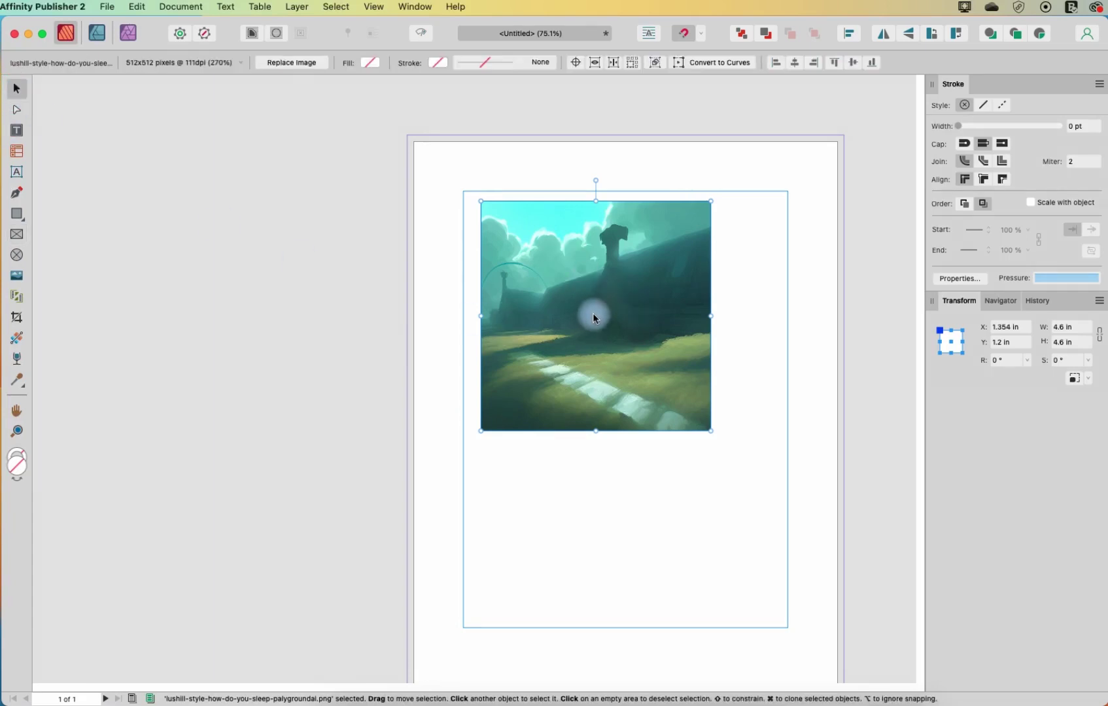
{"action": "left_click", "coordinate": [438, 63]}
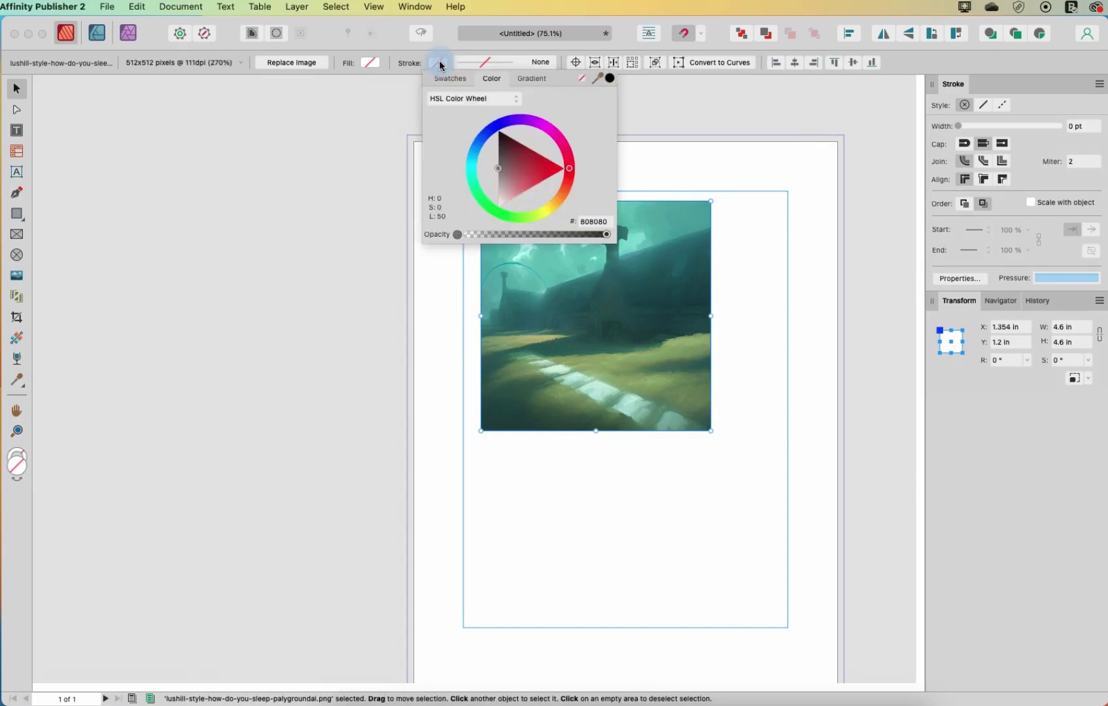
{"action": "left_click", "coordinate": [512, 126]}
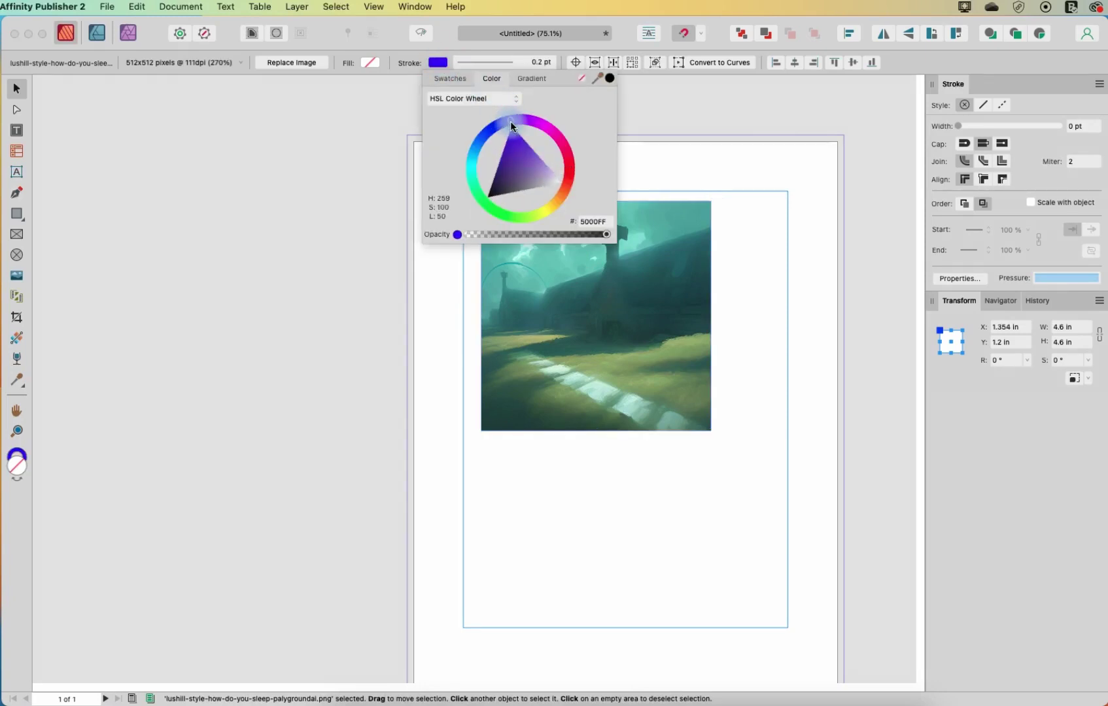
{"action": "mouse_move", "coordinate": [512, 126]}
{"action": "left_mouse_down"}
{"action": "mouse_move", "coordinate": [475, 154]}
{"action": "mouse_move", "coordinate": [516, 163]}
{"action": "mouse_move", "coordinate": [525, 186]}
{"action": "left_mouse_up"}
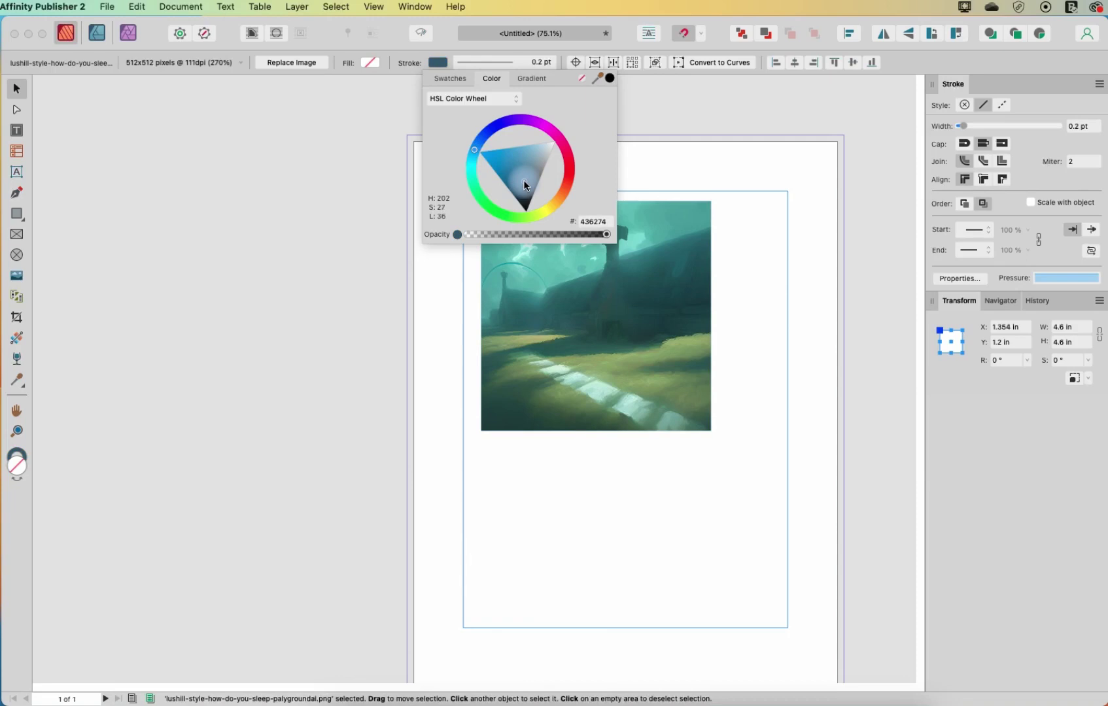
{"action": "left_click", "coordinate": [625, 311]}
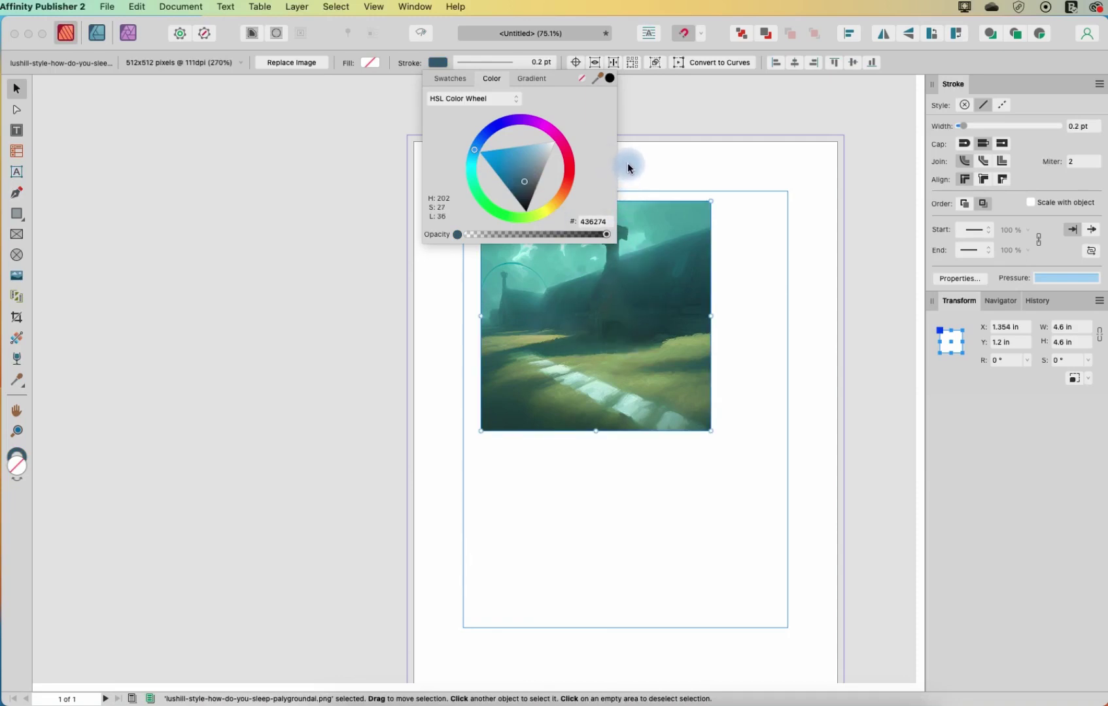
- Make the border 17 pt wide and align it inside the image's edges
{"action": "left_click", "coordinate": [512, 64]}
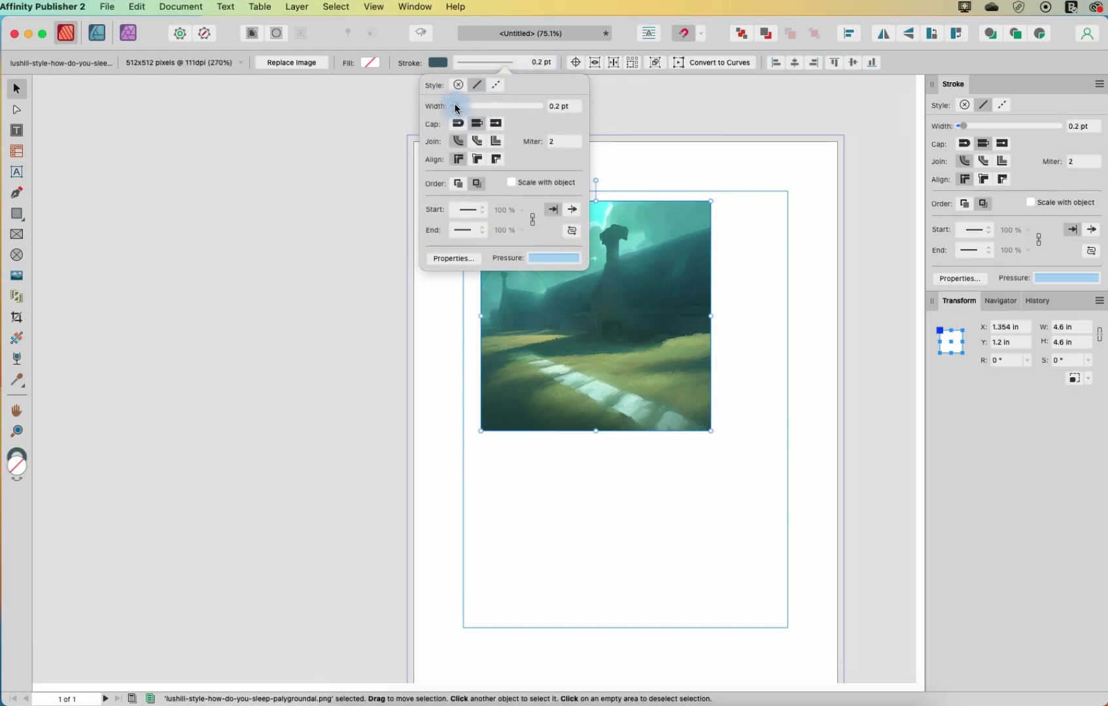
{"action": "left_click_drag", "start_coordinate": [457, 109], "coordinate": [499, 115]}
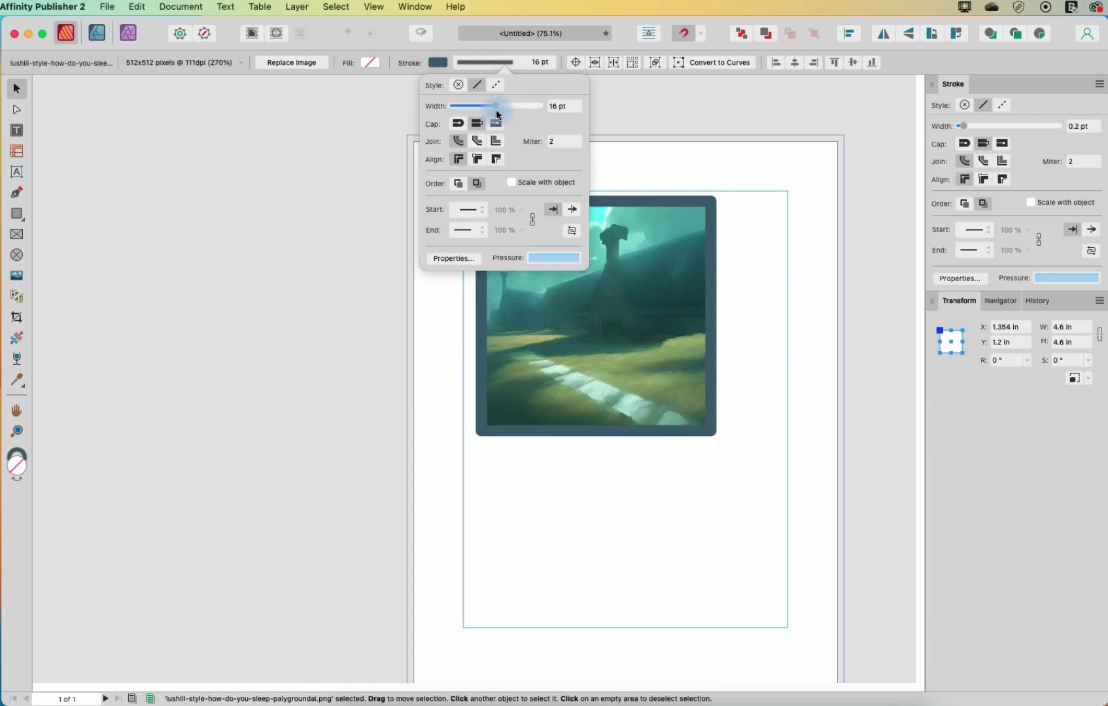
{"action": "left_click_drag", "start_coordinate": [498, 115], "coordinate": [499, 116]}
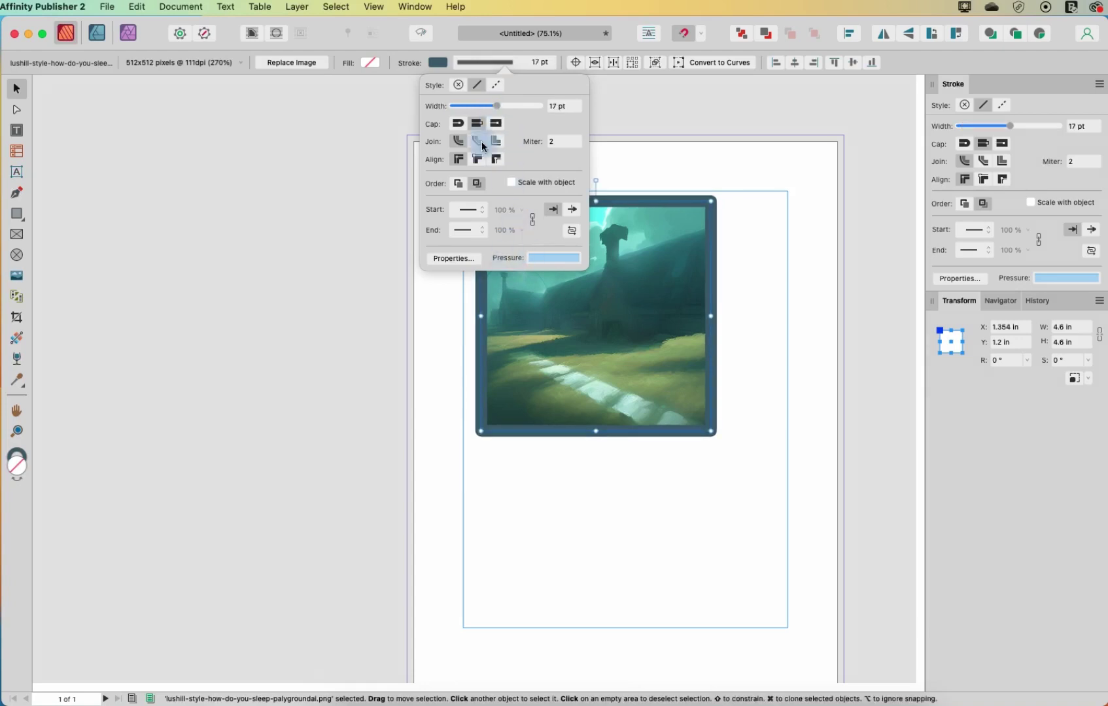
{"action": "left_click", "coordinate": [477, 161]}
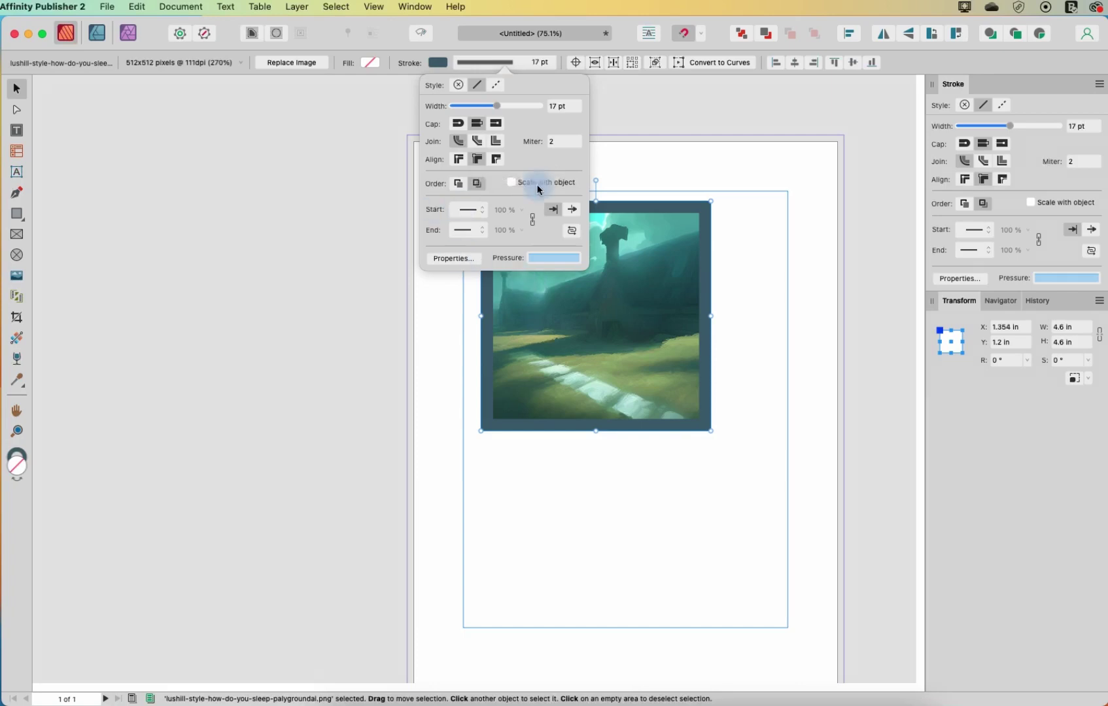
{"action": "left_click", "coordinate": [695, 155]}
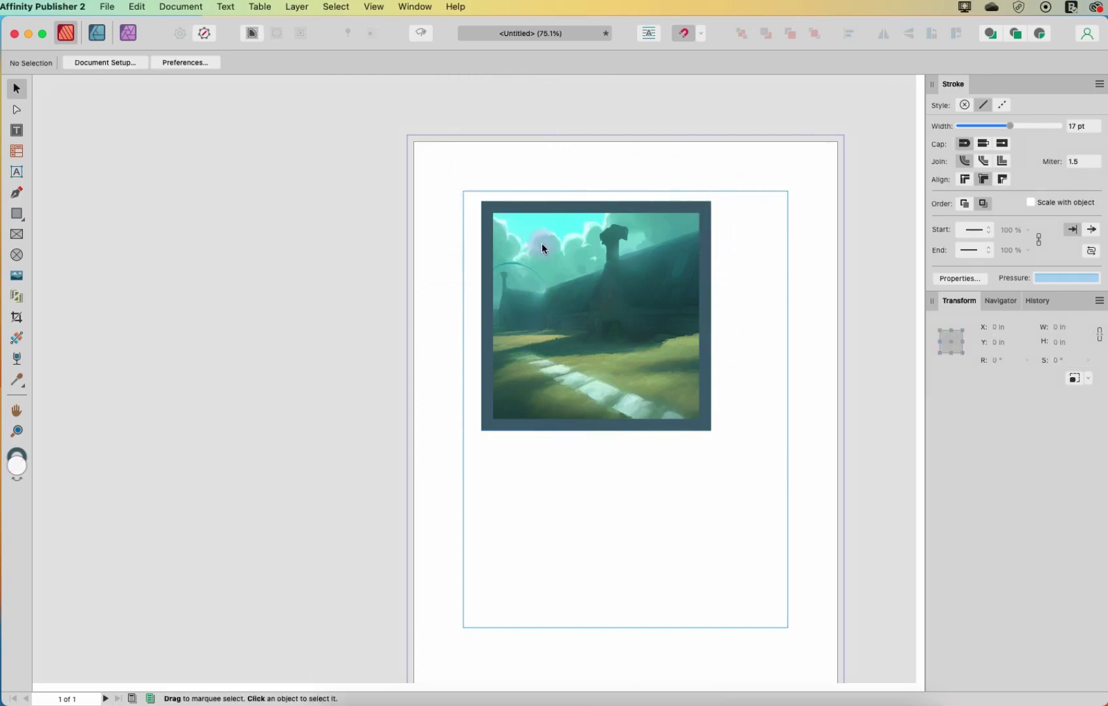
- Give the image a near-black 030303 fill to turn it greyscale, and move it to 1 in, 1 in
{"action": "left_click", "coordinate": [558, 273]}
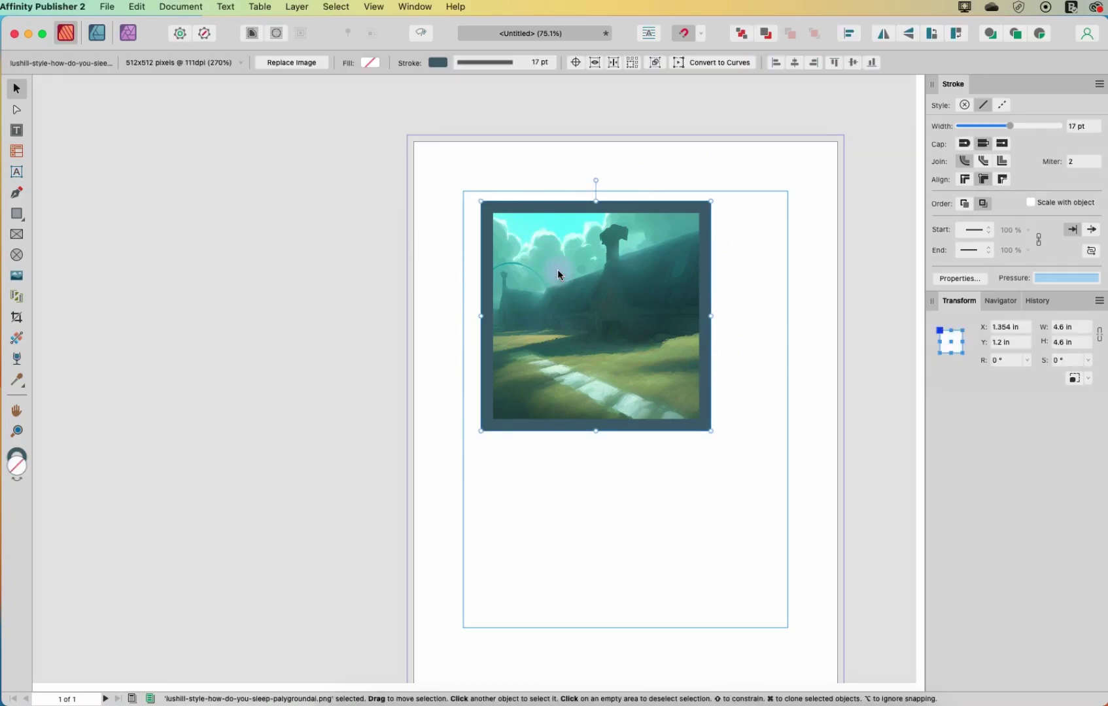
{"action": "left_click", "coordinate": [370, 65]}
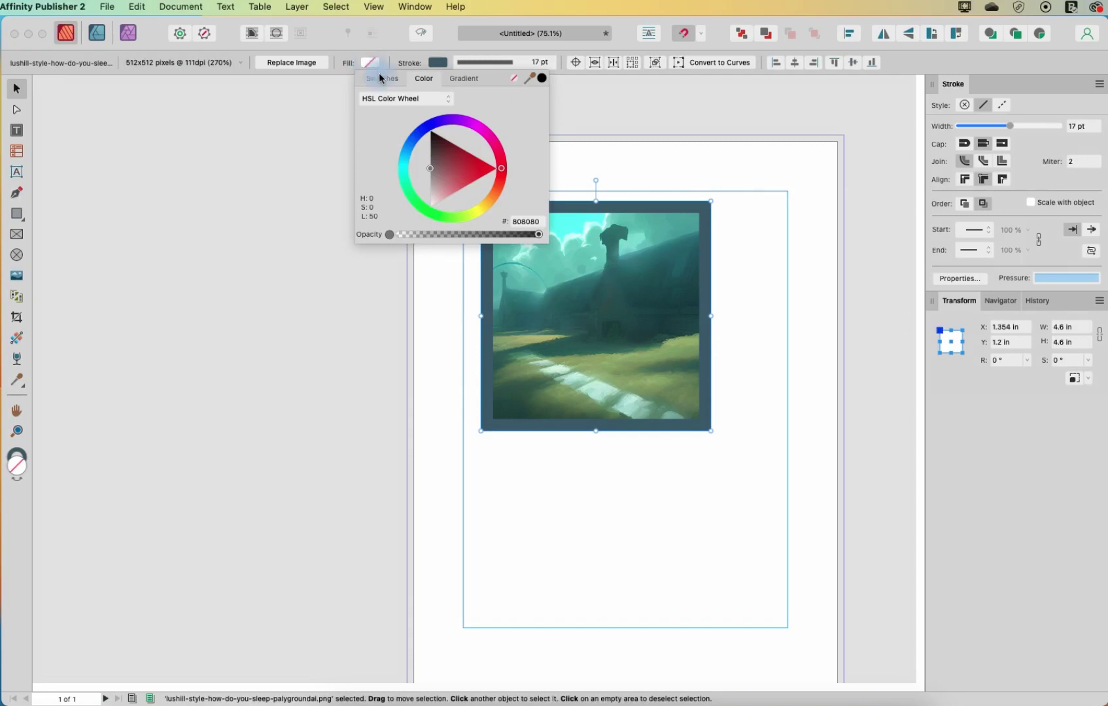
{"action": "left_click", "coordinate": [456, 176]}
{"action": "left_click_drag", "start_coordinate": [458, 176], "coordinate": [429, 131]}
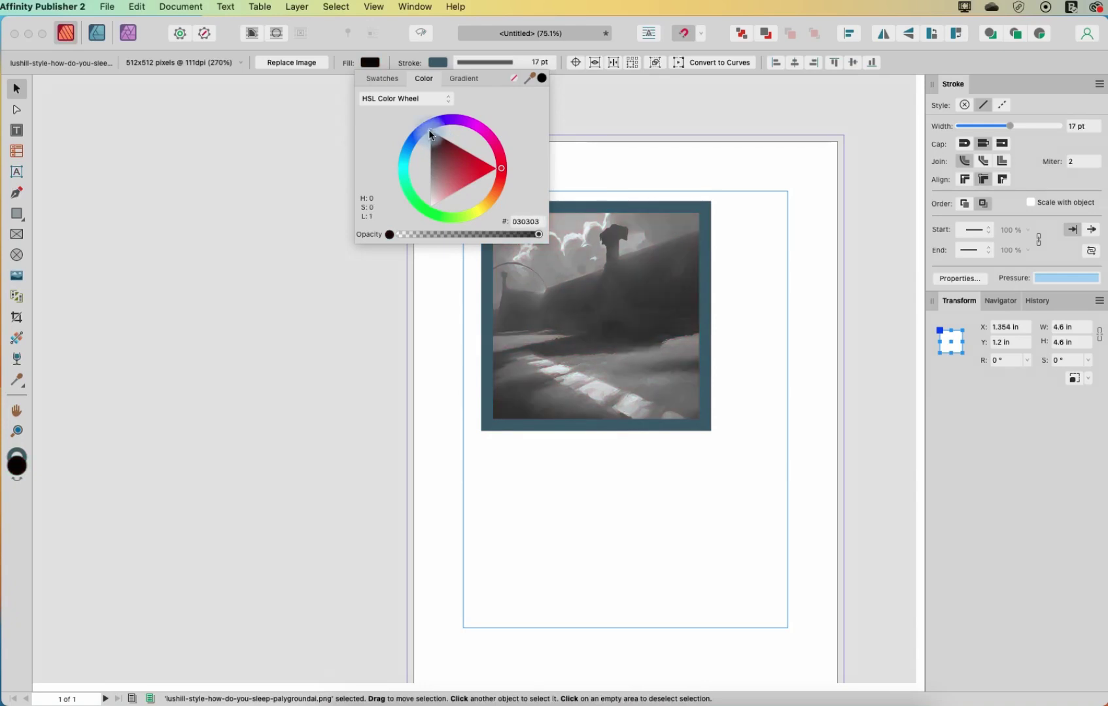
{"action": "left_click", "coordinate": [245, 176]}
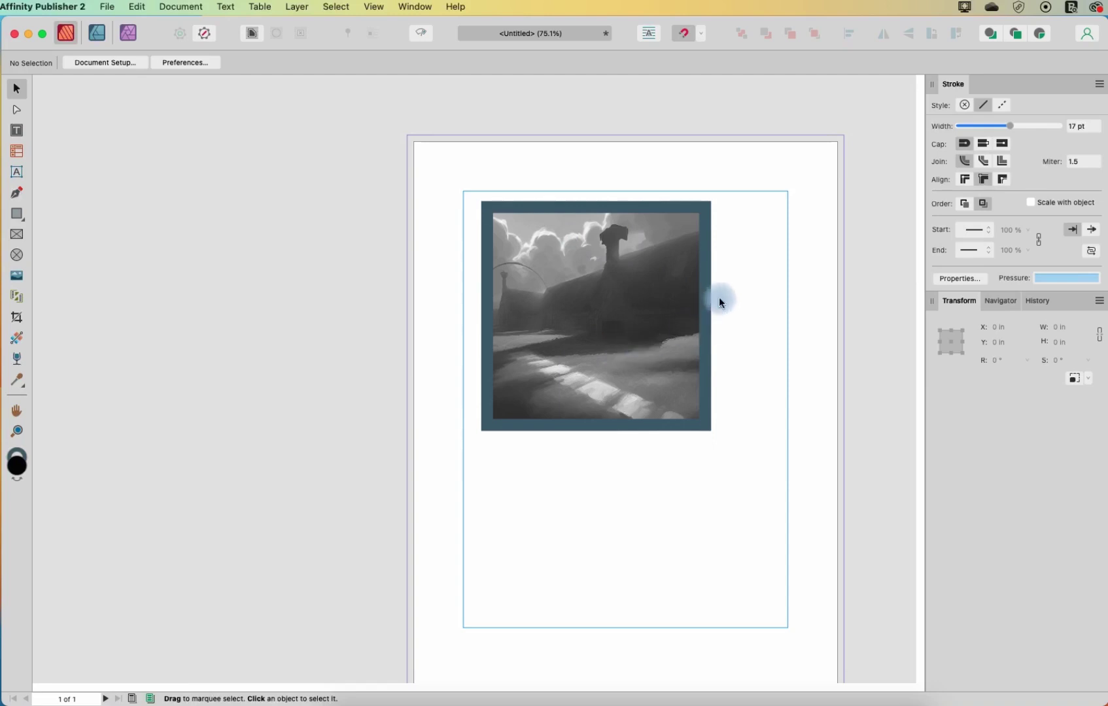
{"action": "left_click_drag", "start_coordinate": [625, 364], "coordinate": [603, 357]}
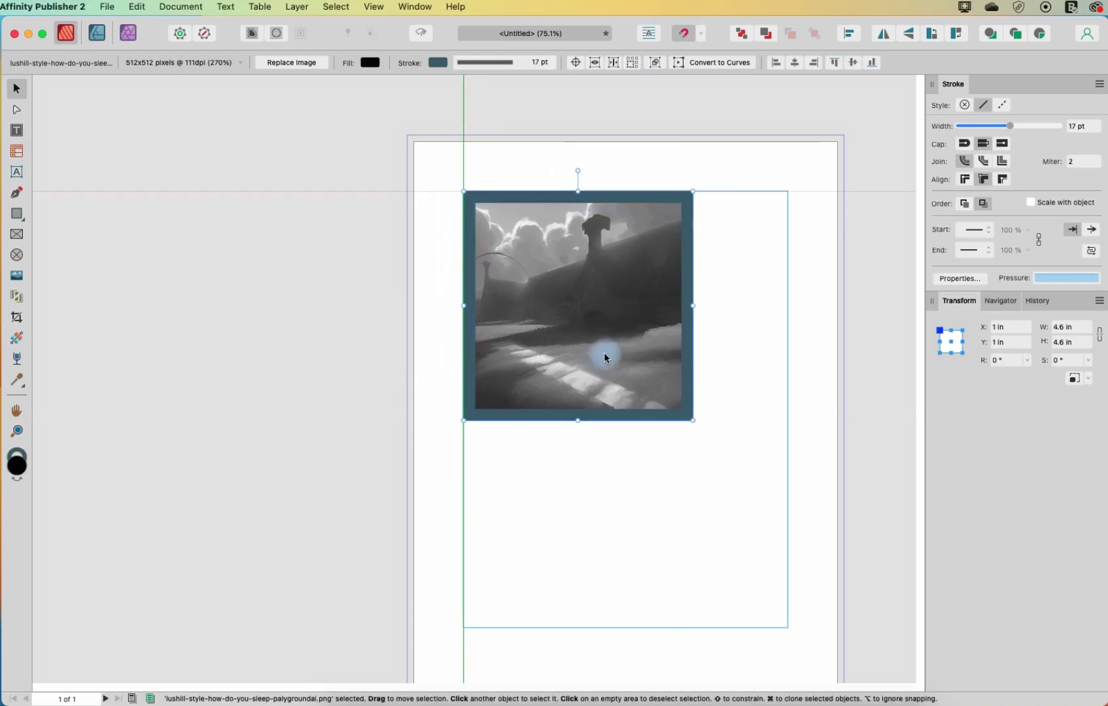